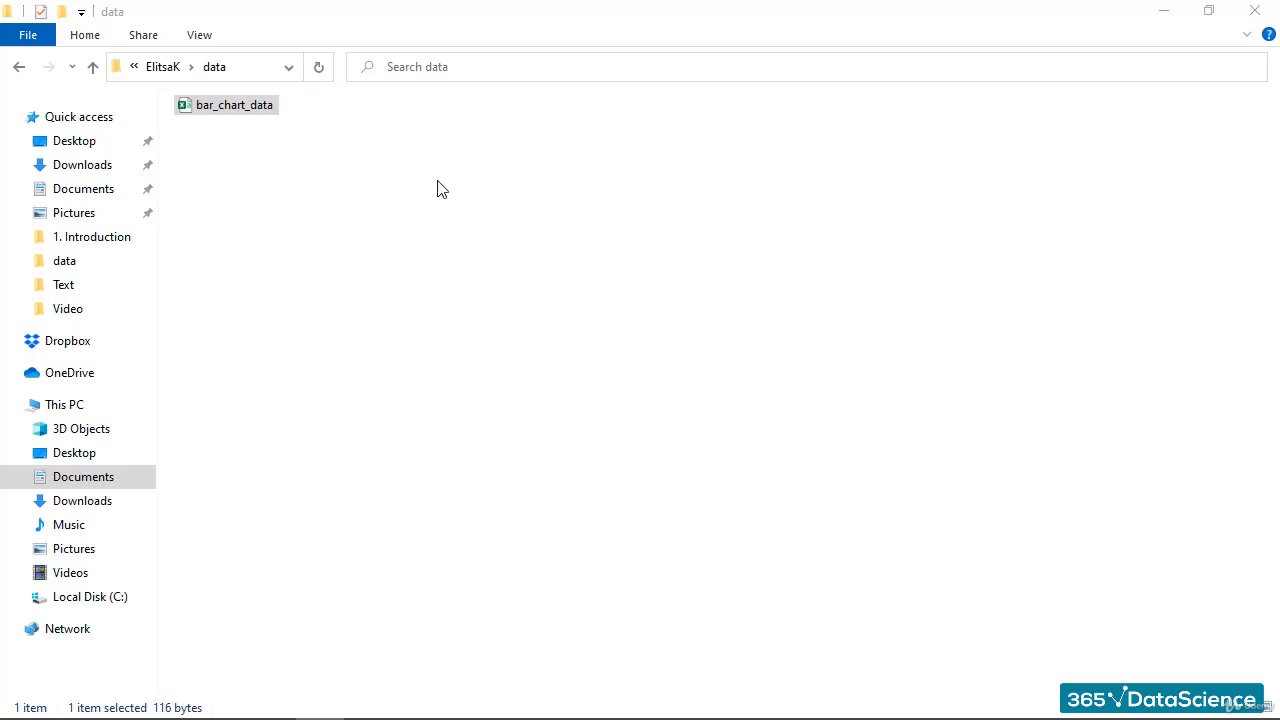
- Open the bar_chart_data workbook and copy its brand and car listings table
double_click(232, 108)
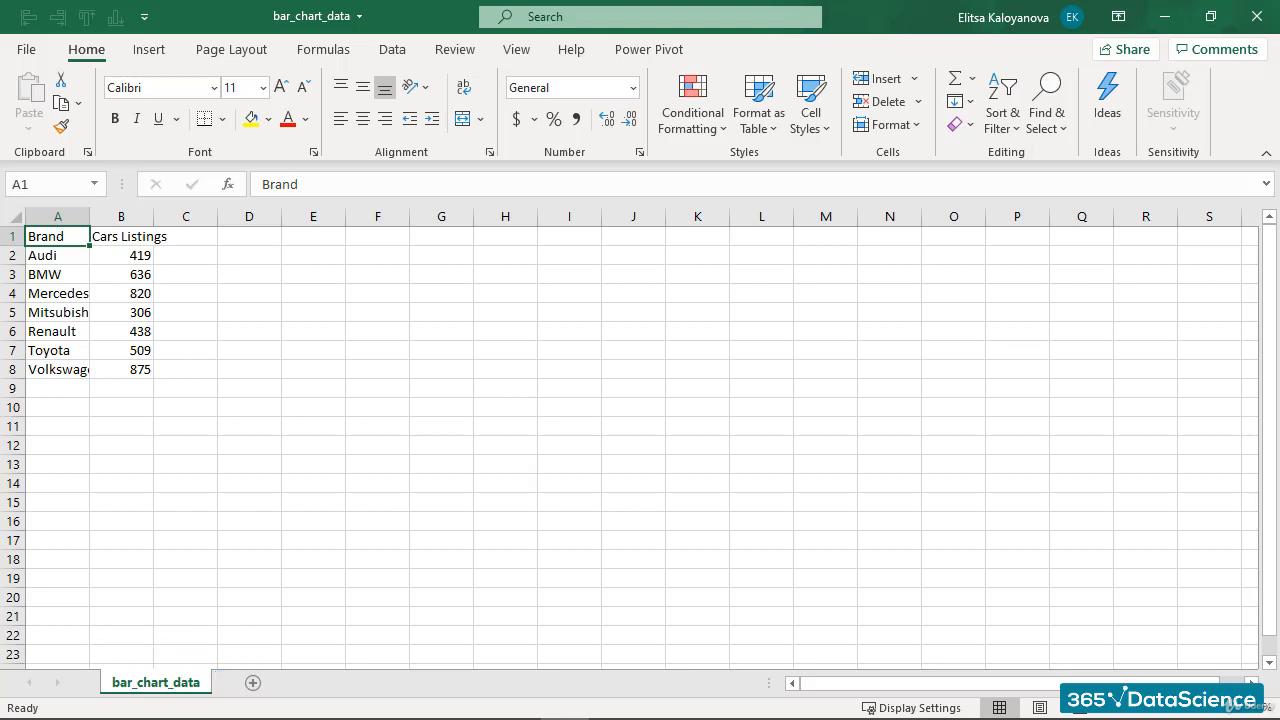
left_click(115, 274)
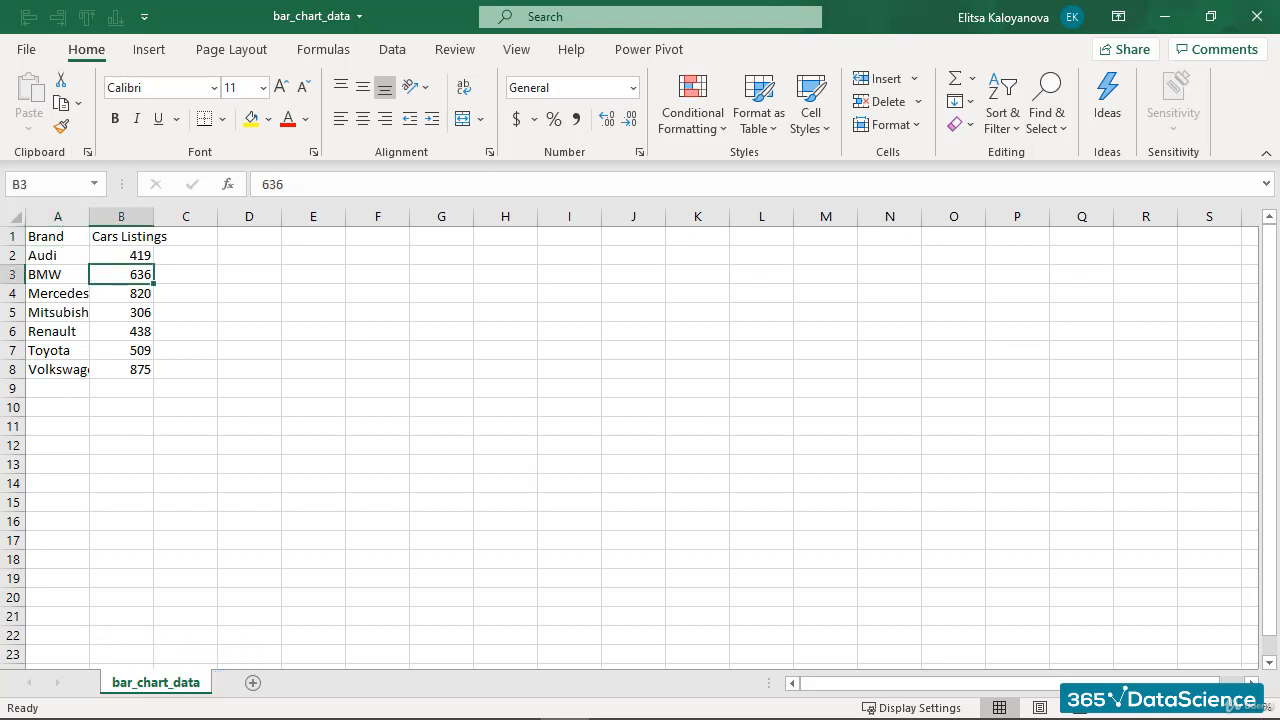
key("ctrl+a")
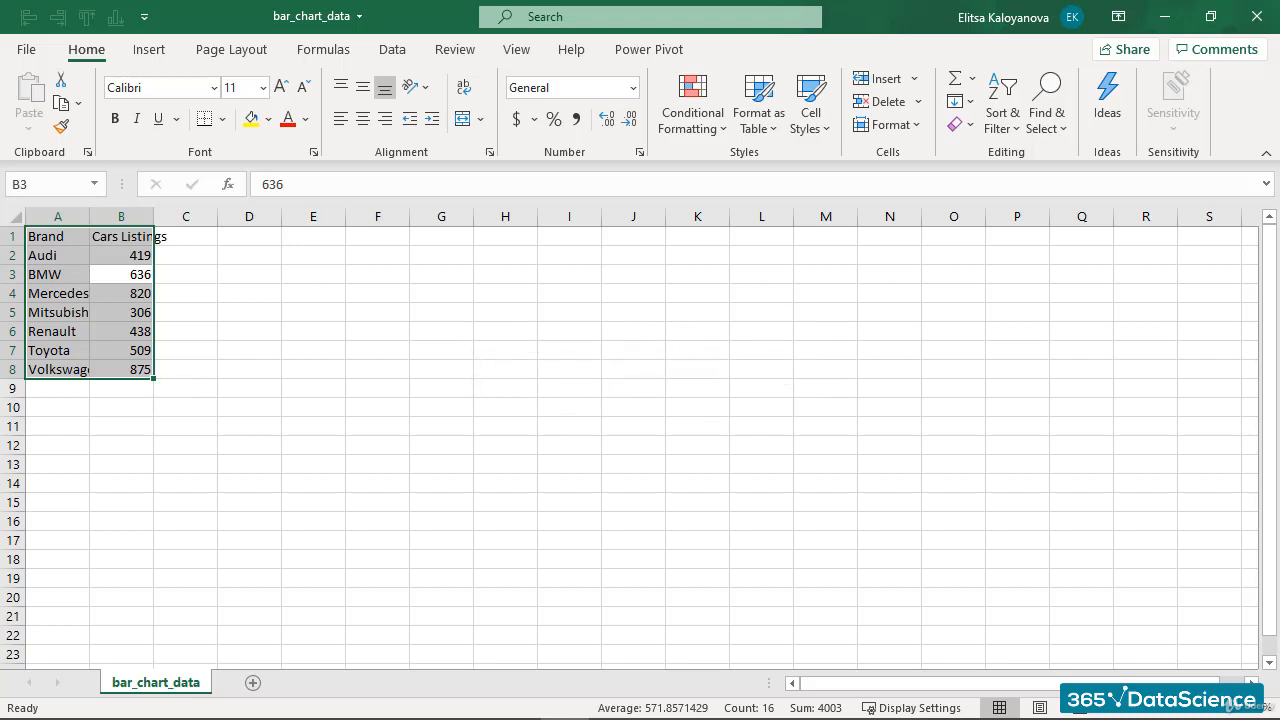
key("ctrl+c")
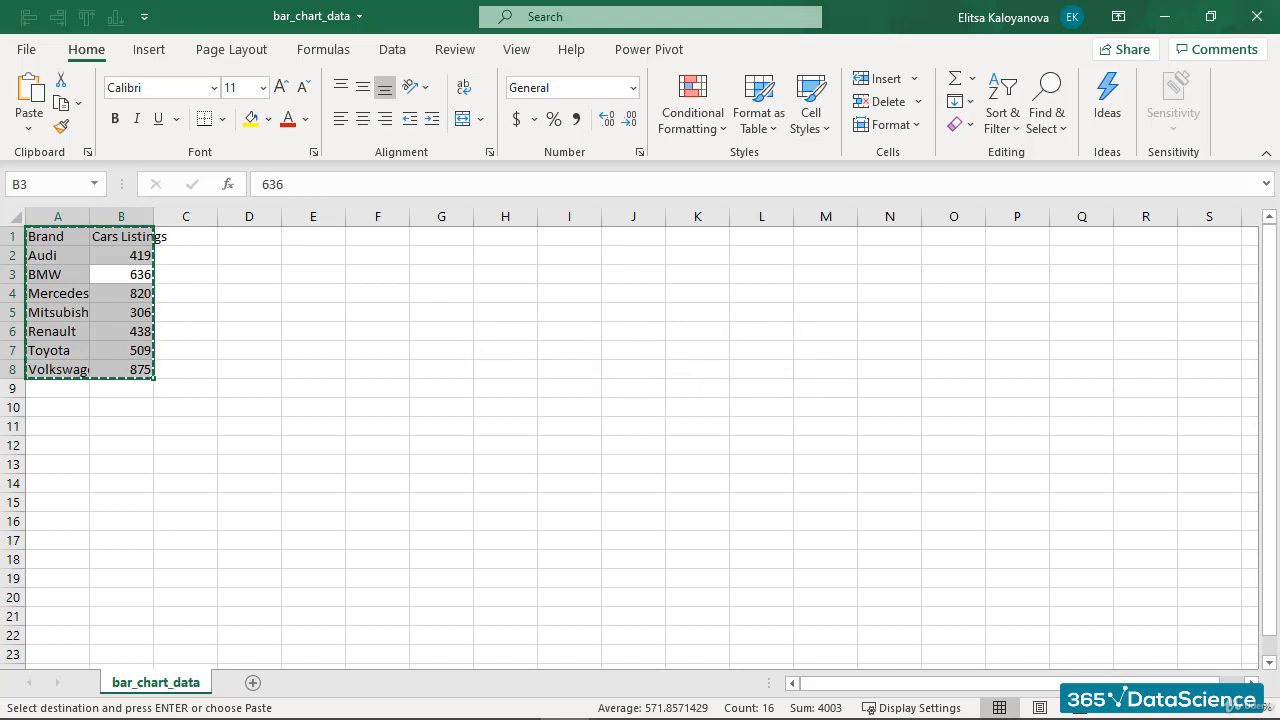
- Add a new sheet and paste the copied table starting at cell B3
left_click(253, 683)
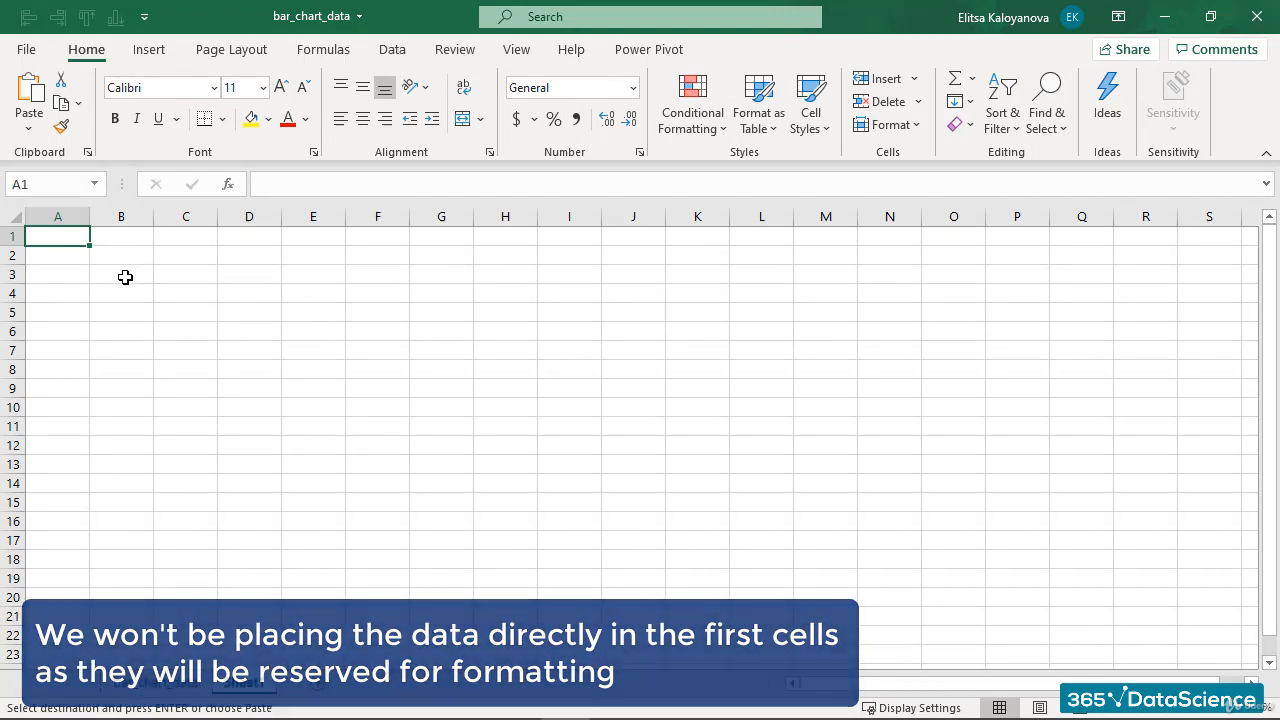
left_click(125, 277)
right_click(134, 275)
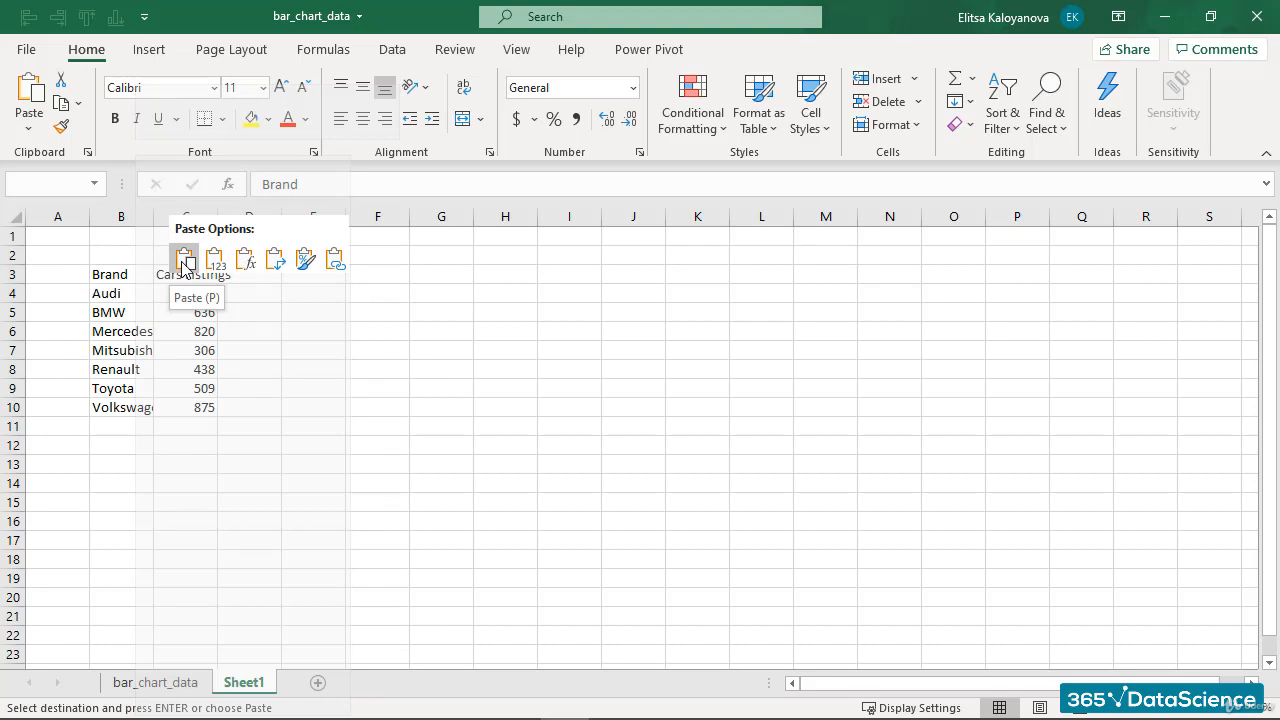
left_click(183, 262)
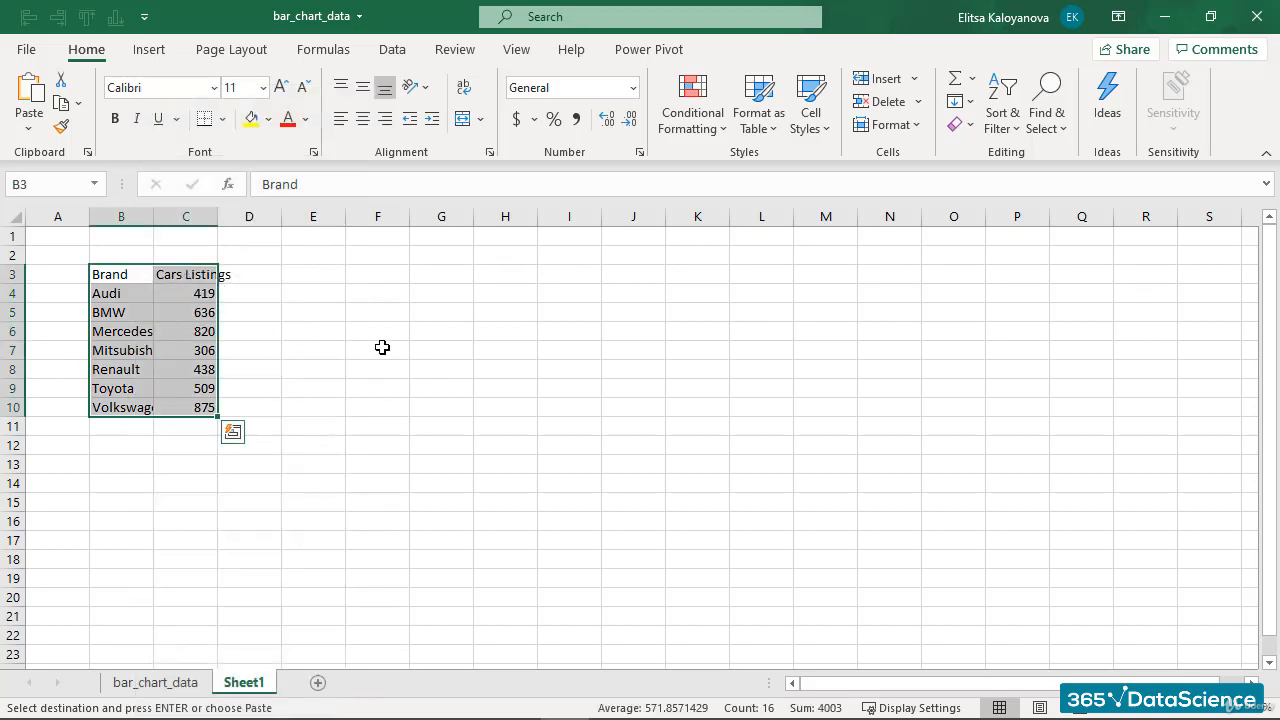
left_click(307, 312)
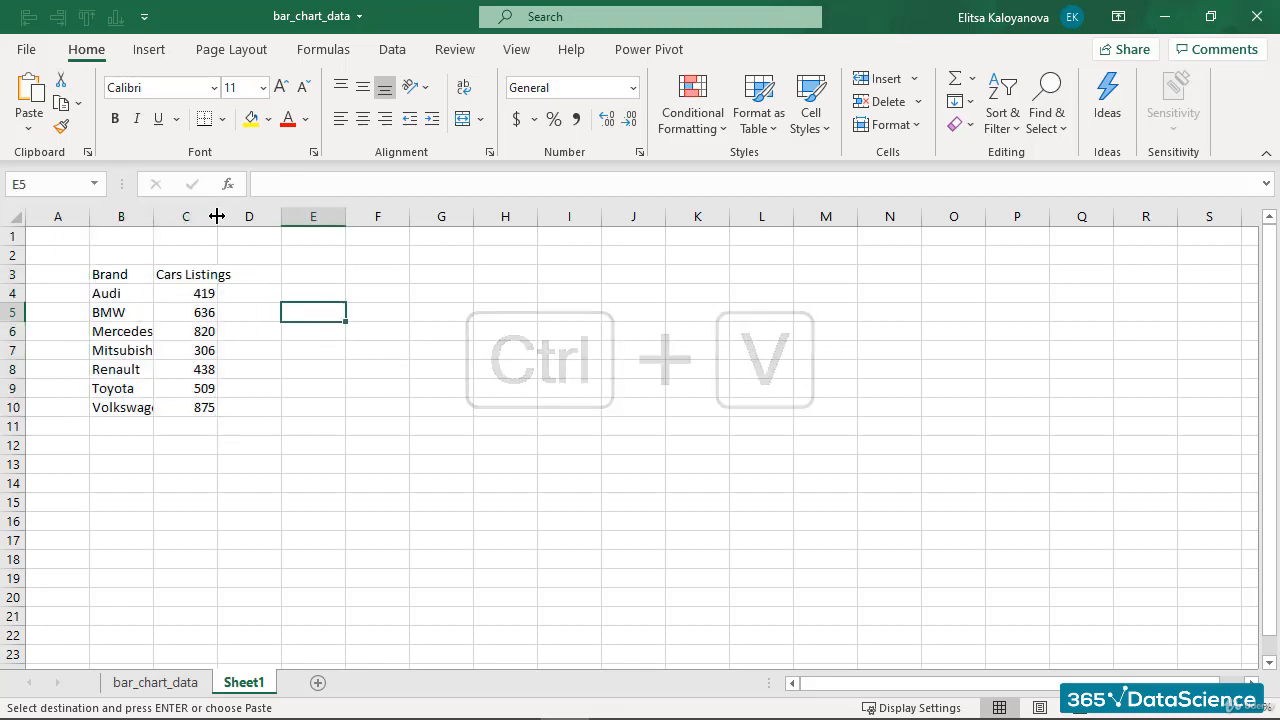
- Widen column C to fit the Cars Listings header and hide the sheet's gridlines
left_click_drag(217, 216, 236, 216)
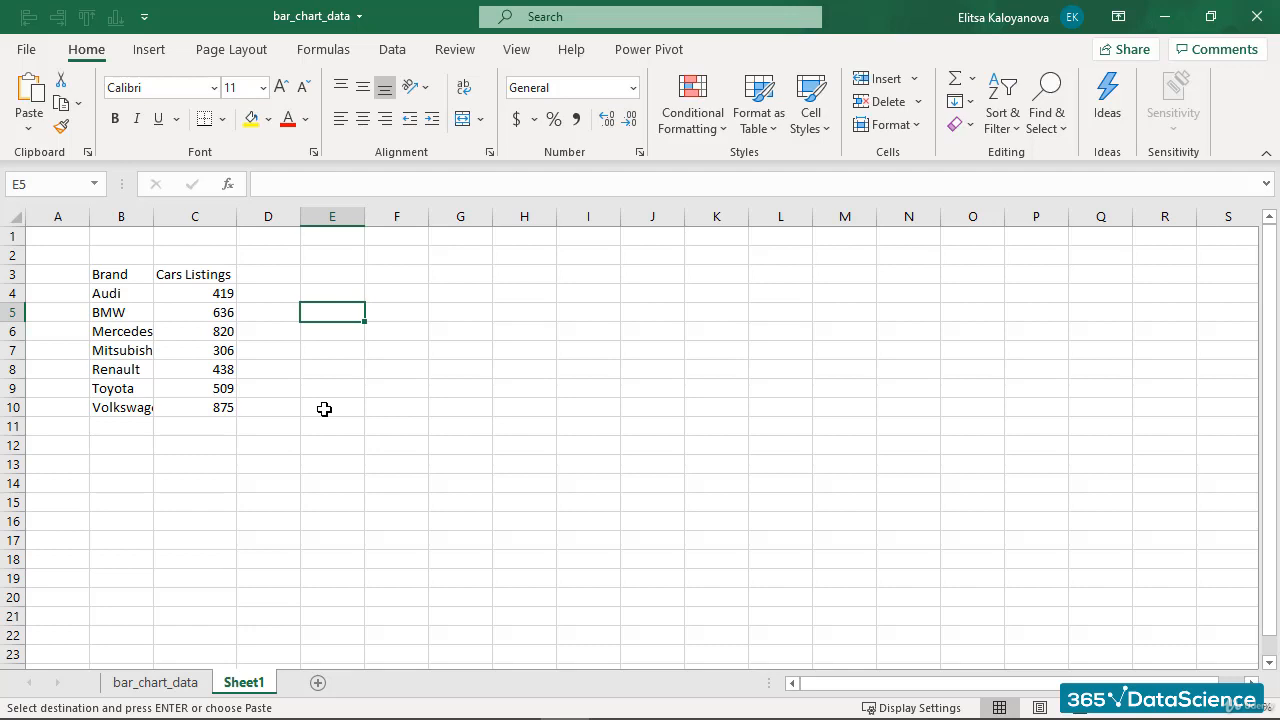
left_click(517, 55)
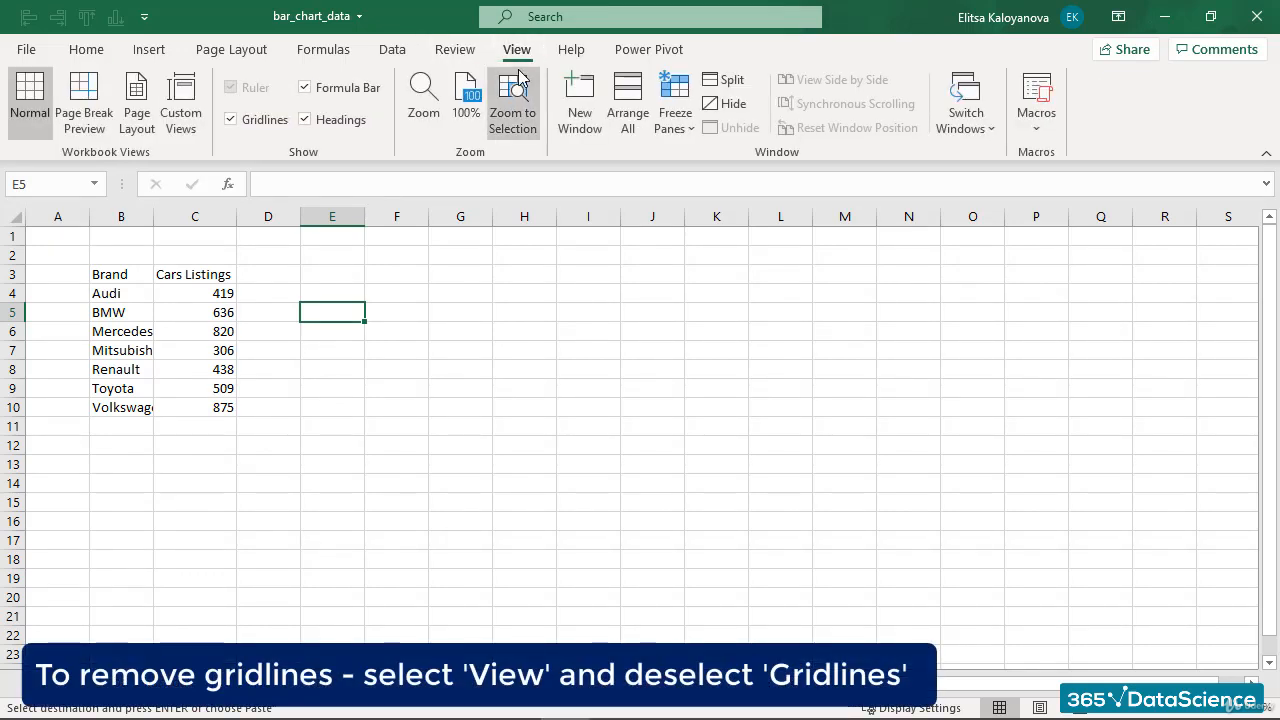
left_click(233, 120)
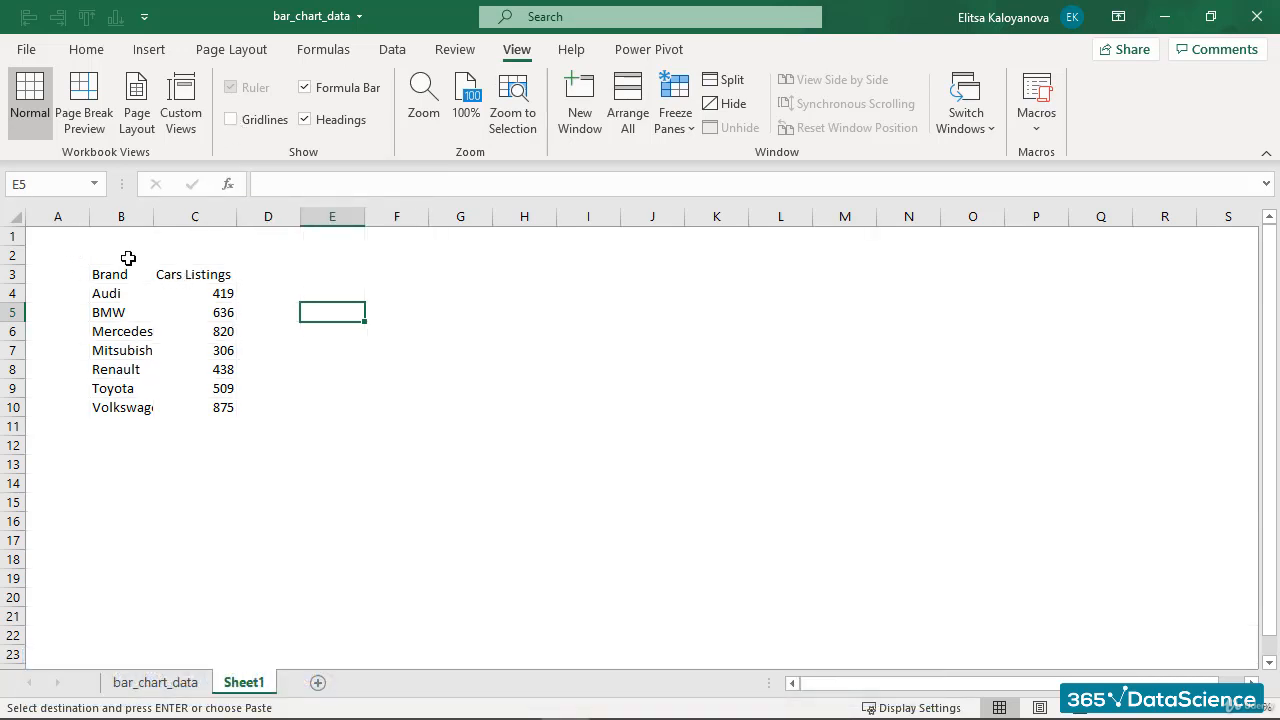
- Set the font of the whole sheet to Arial, size 9
left_click(57, 236)
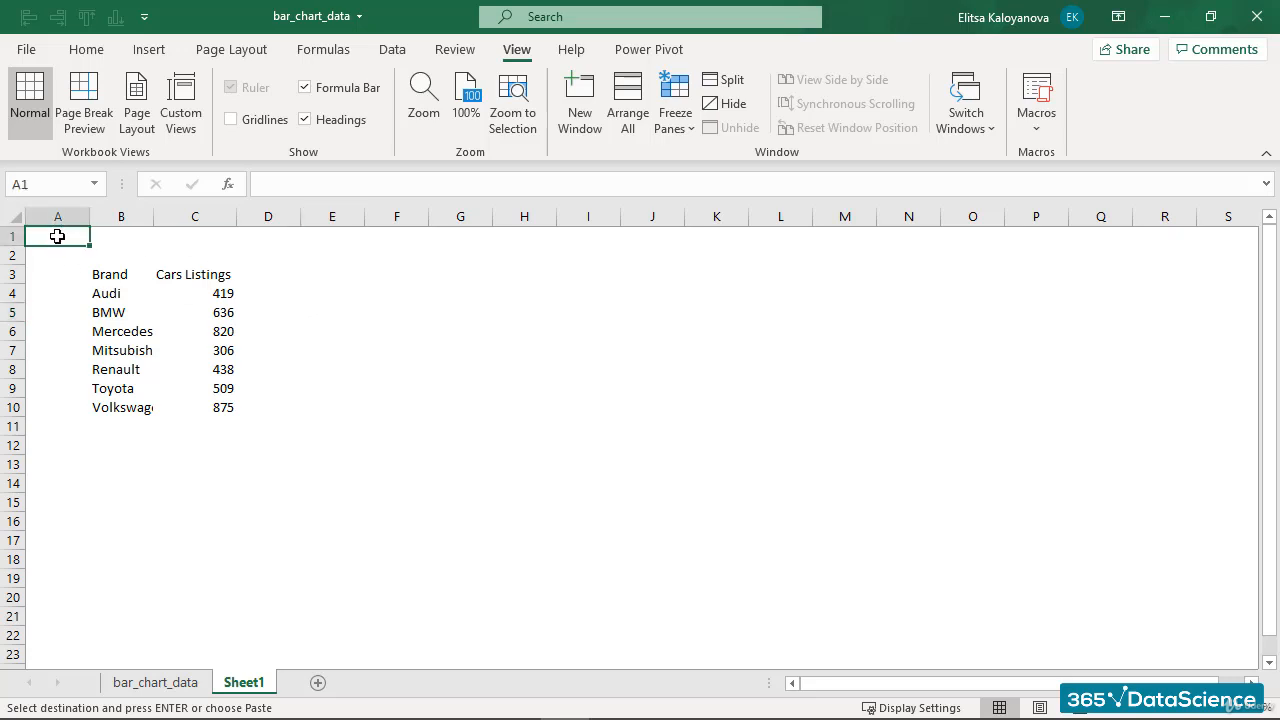
key("ctrl+a")
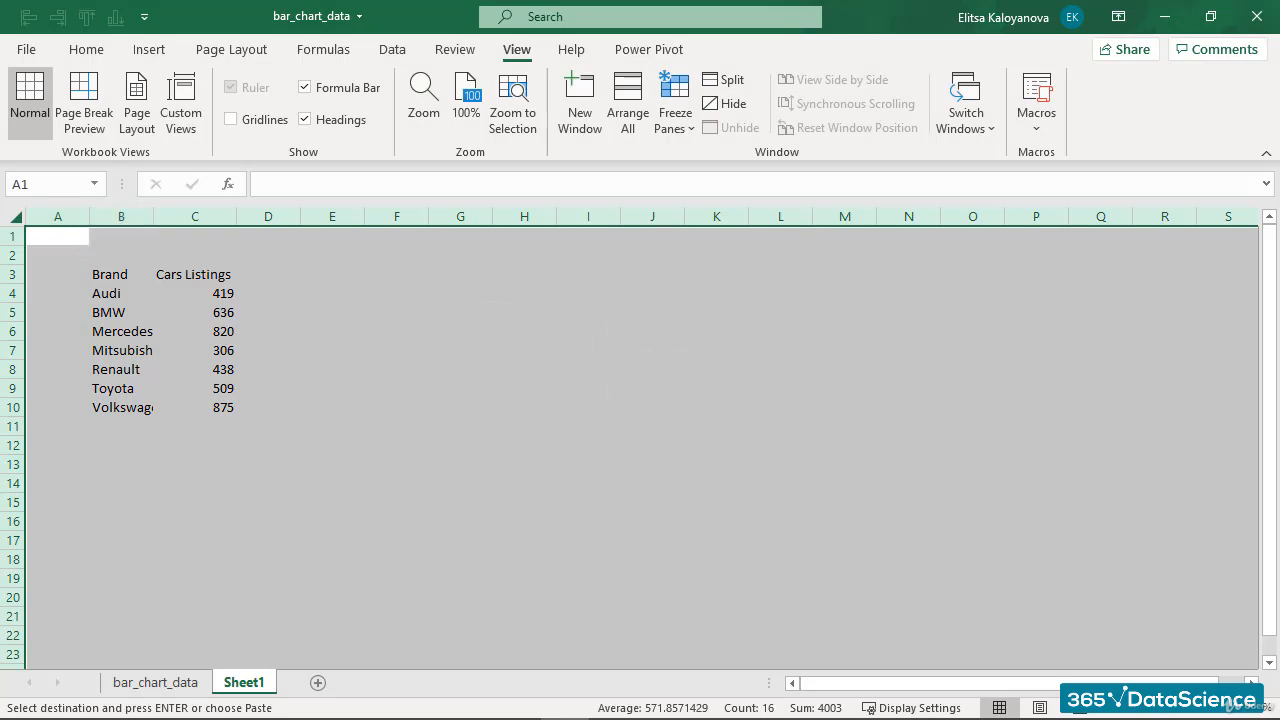
left_click(88, 52)
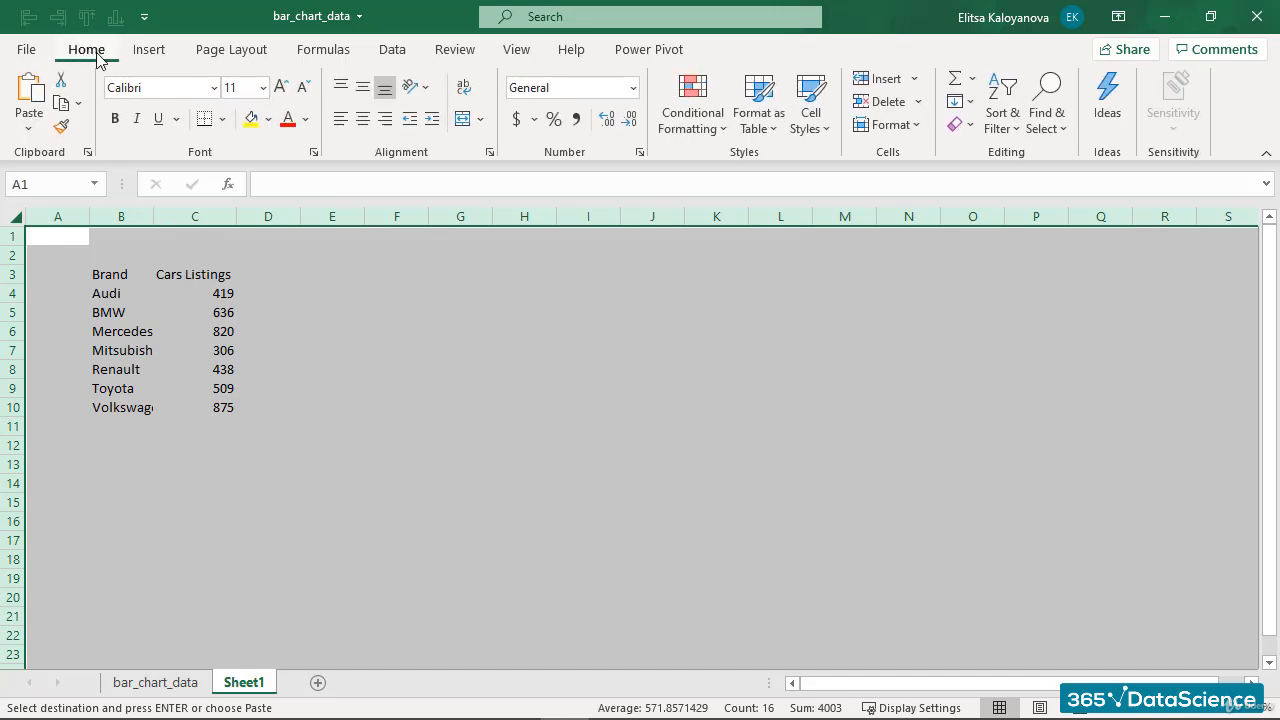
left_click(213, 87)
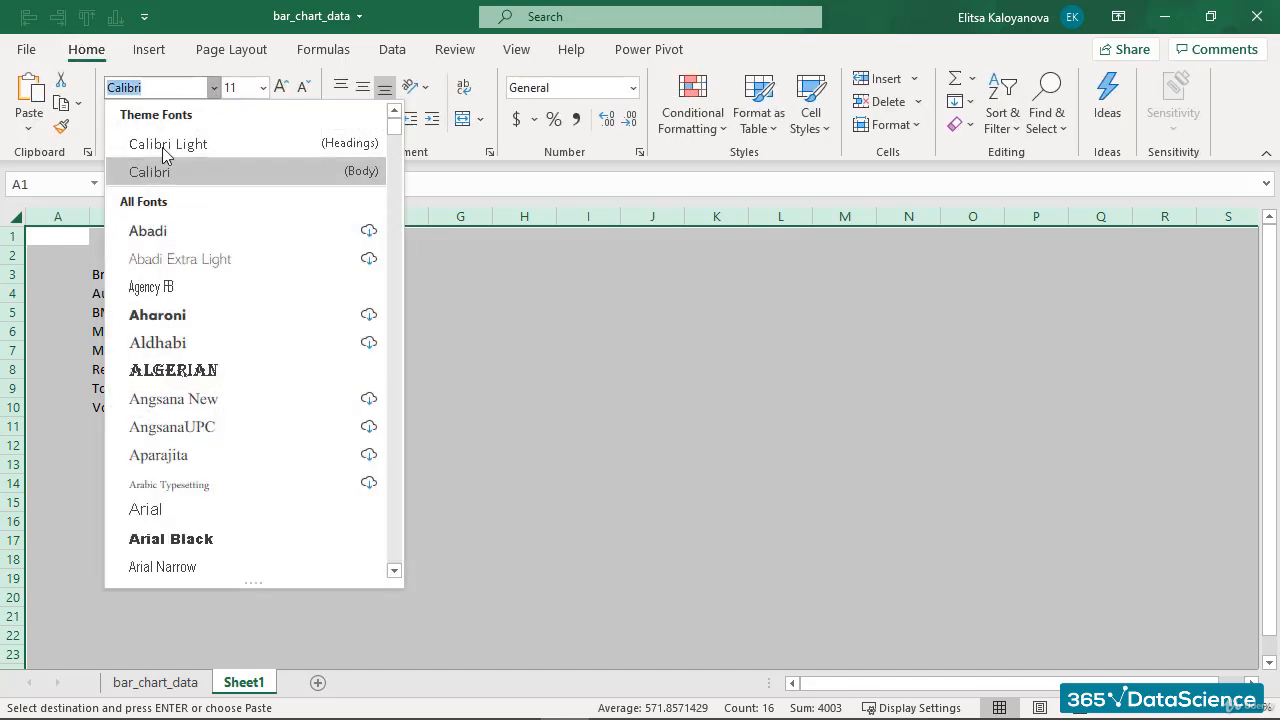
left_click(185, 508)
left_click(263, 87)
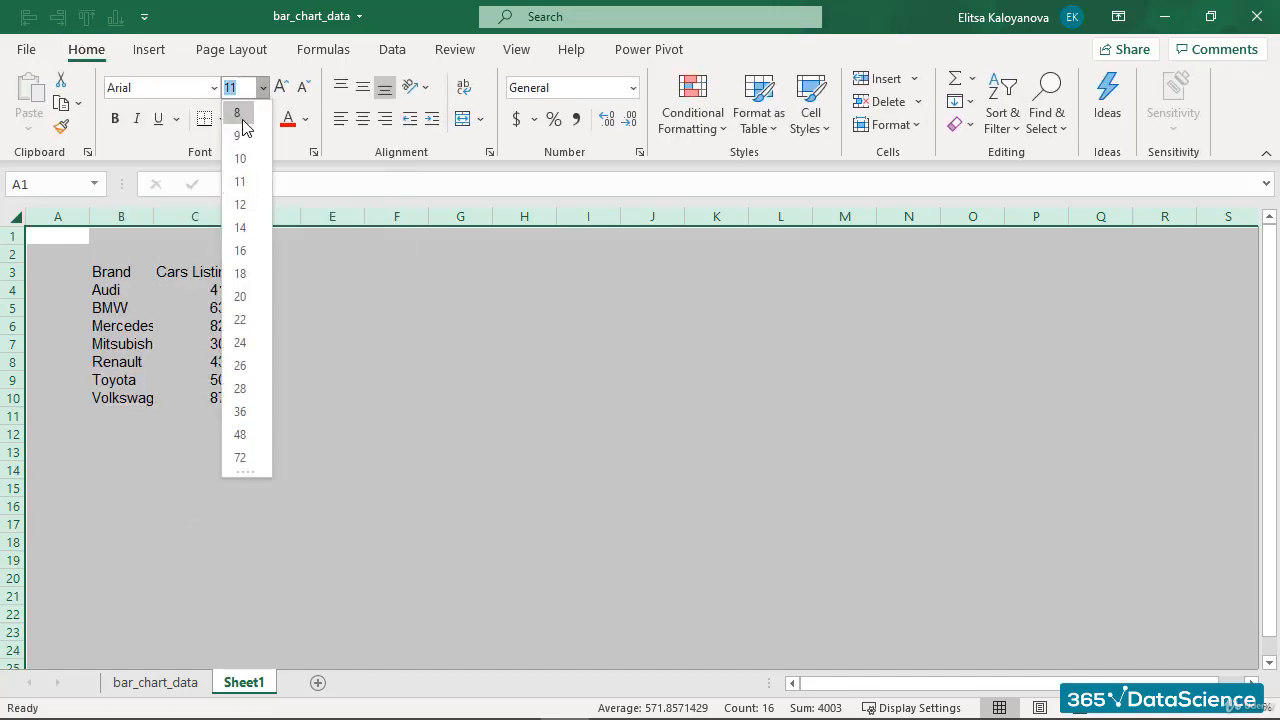
left_click(238, 135)
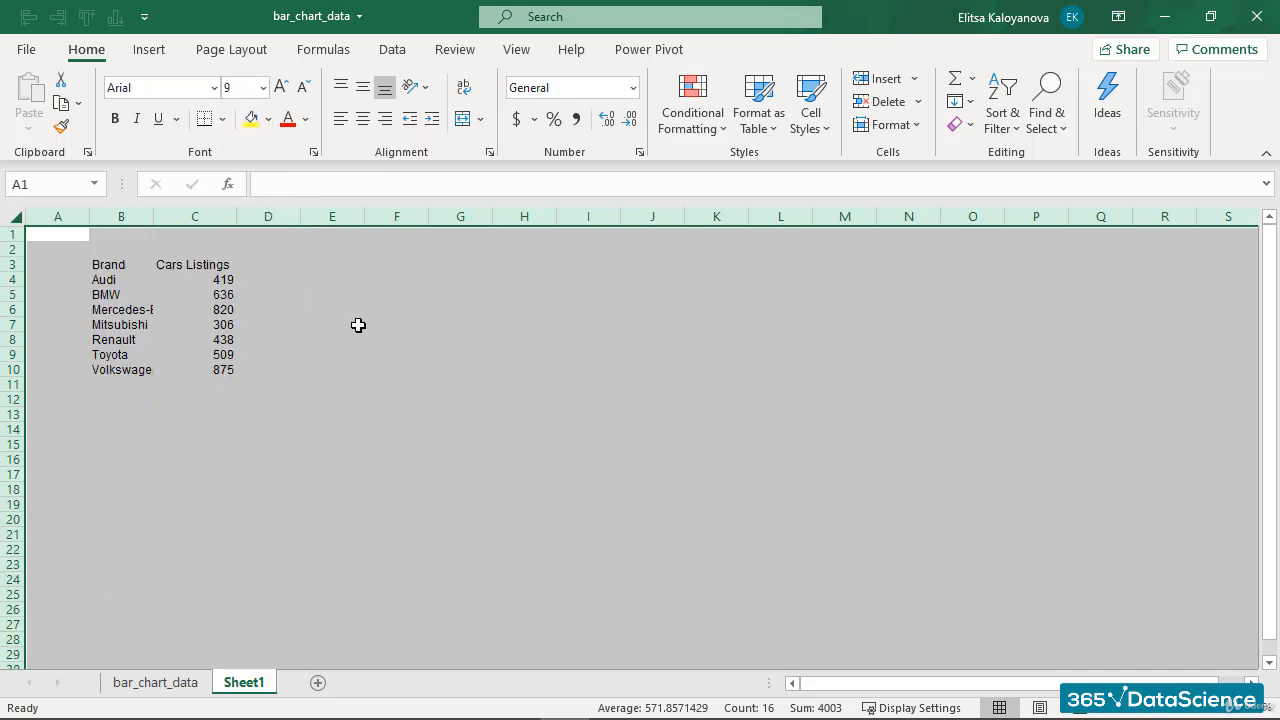
left_click(395, 339)
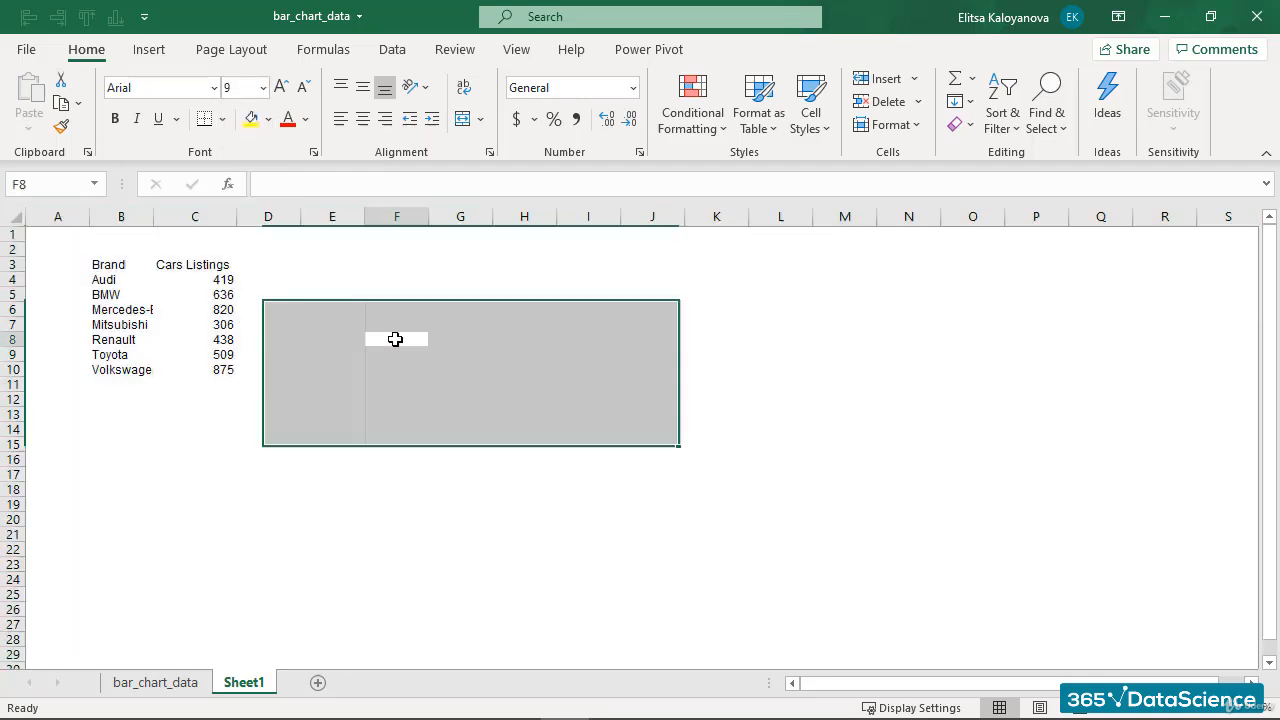
- Make the Brand and Cars Listings headers bold with a thick bottom border
left_click(113, 263)
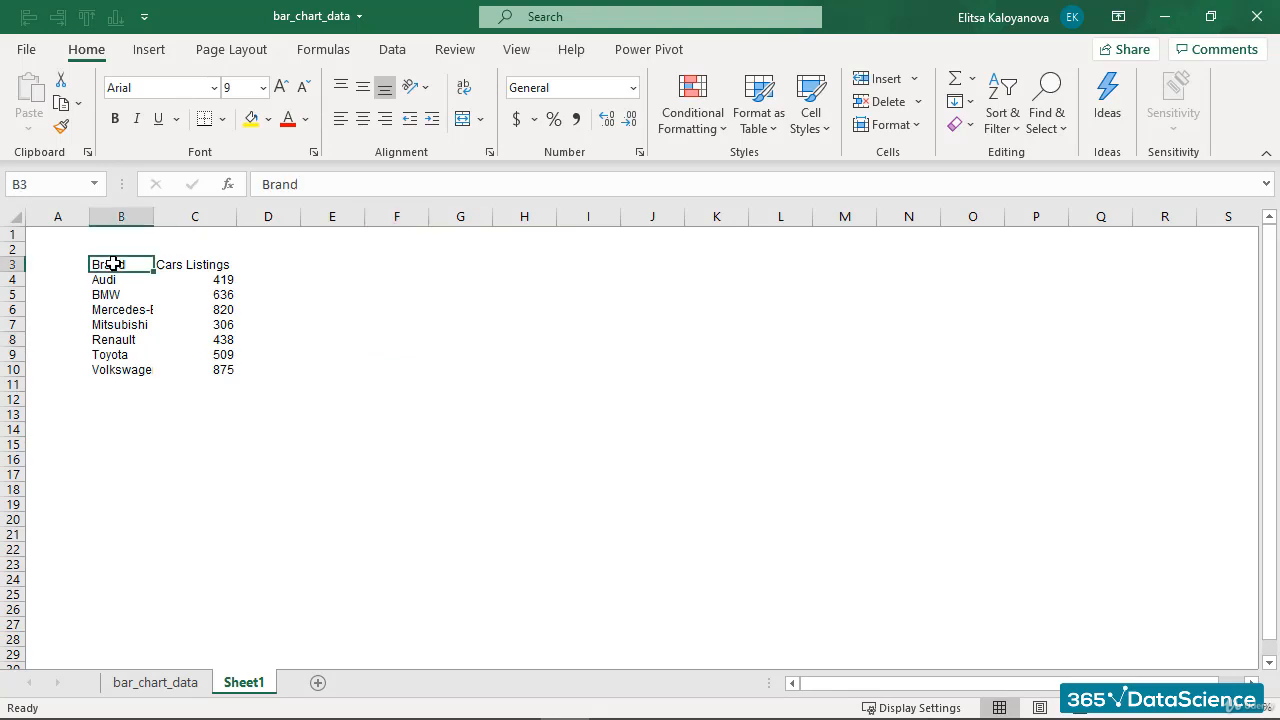
left_click(185, 267, "ctrl")
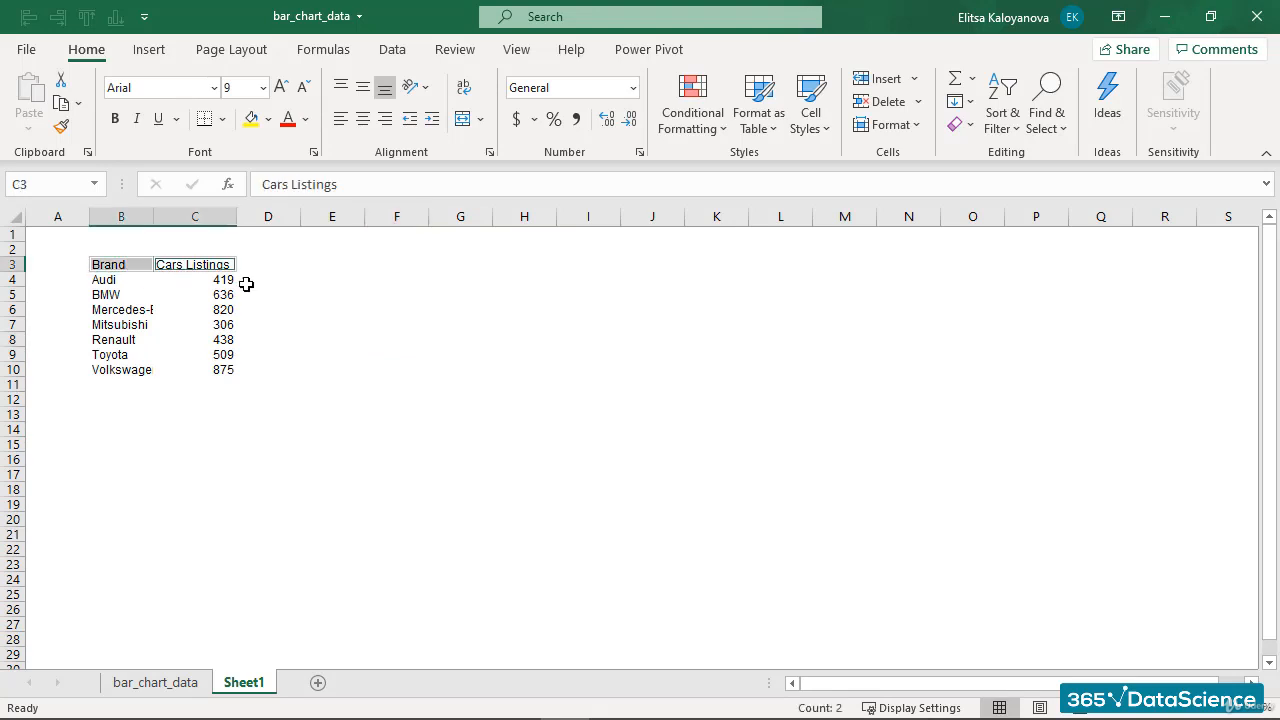
left_click(115, 120)
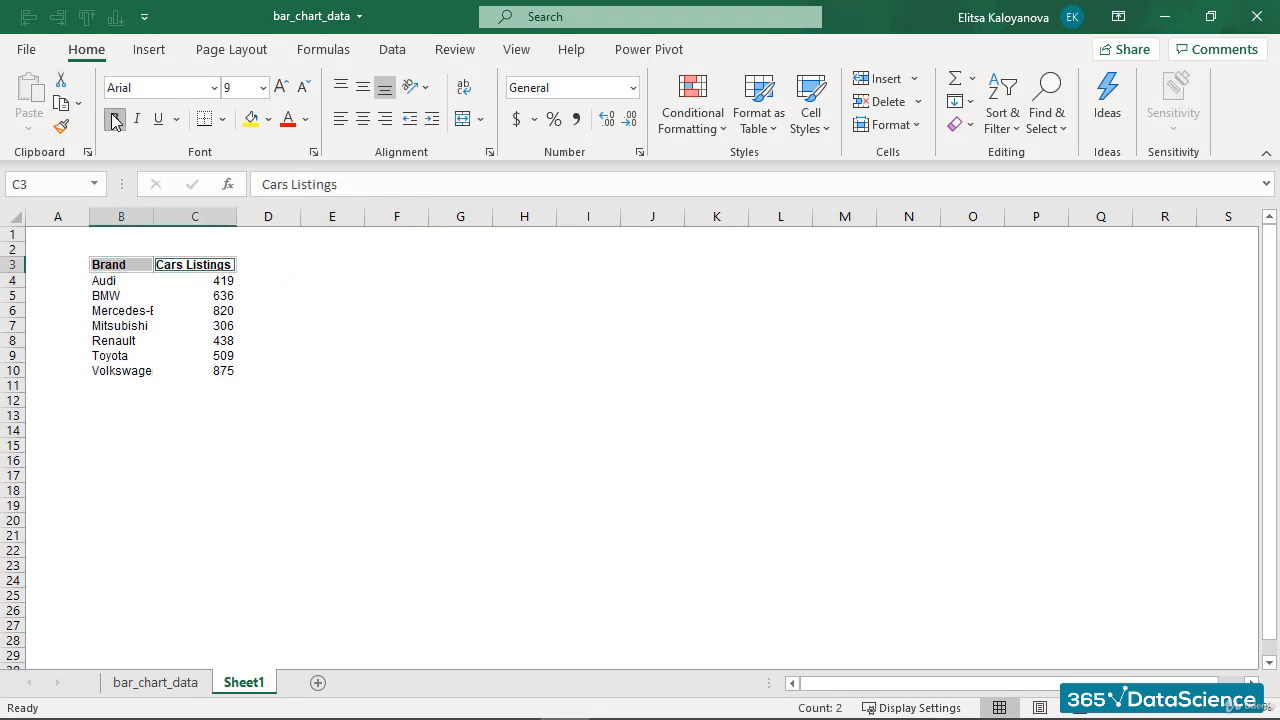
left_click(222, 120)
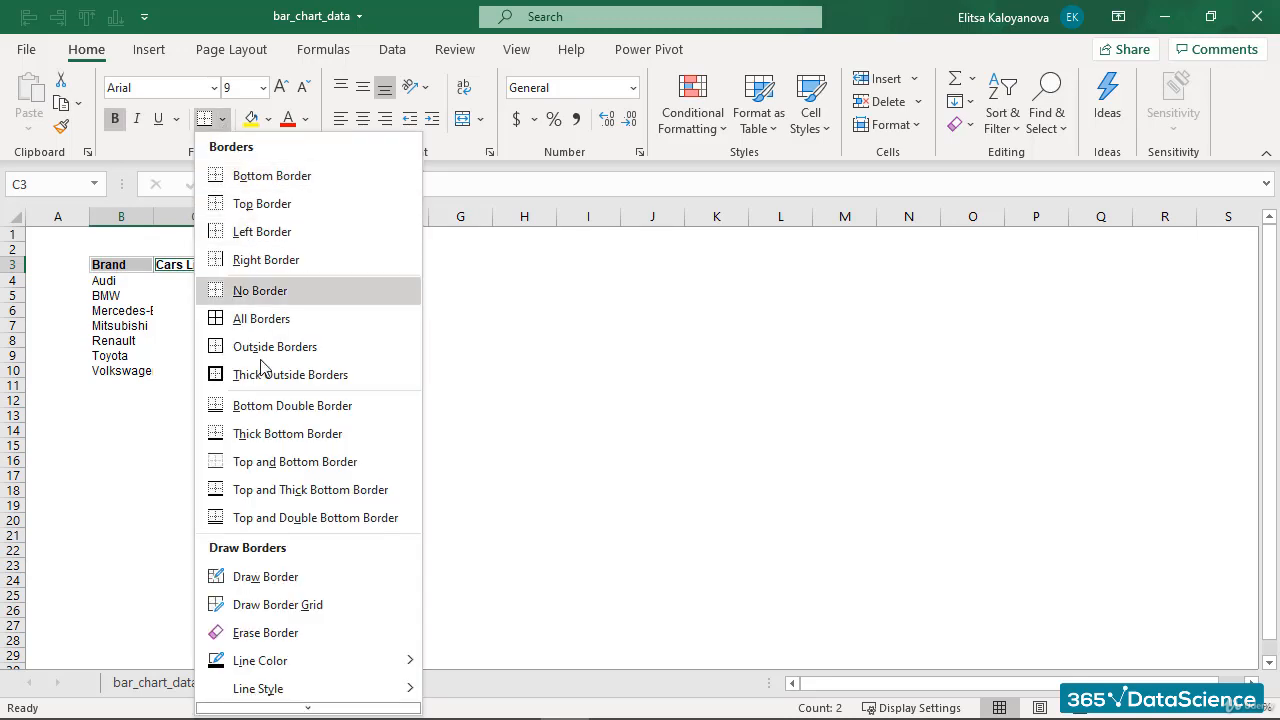
left_click(290, 433)
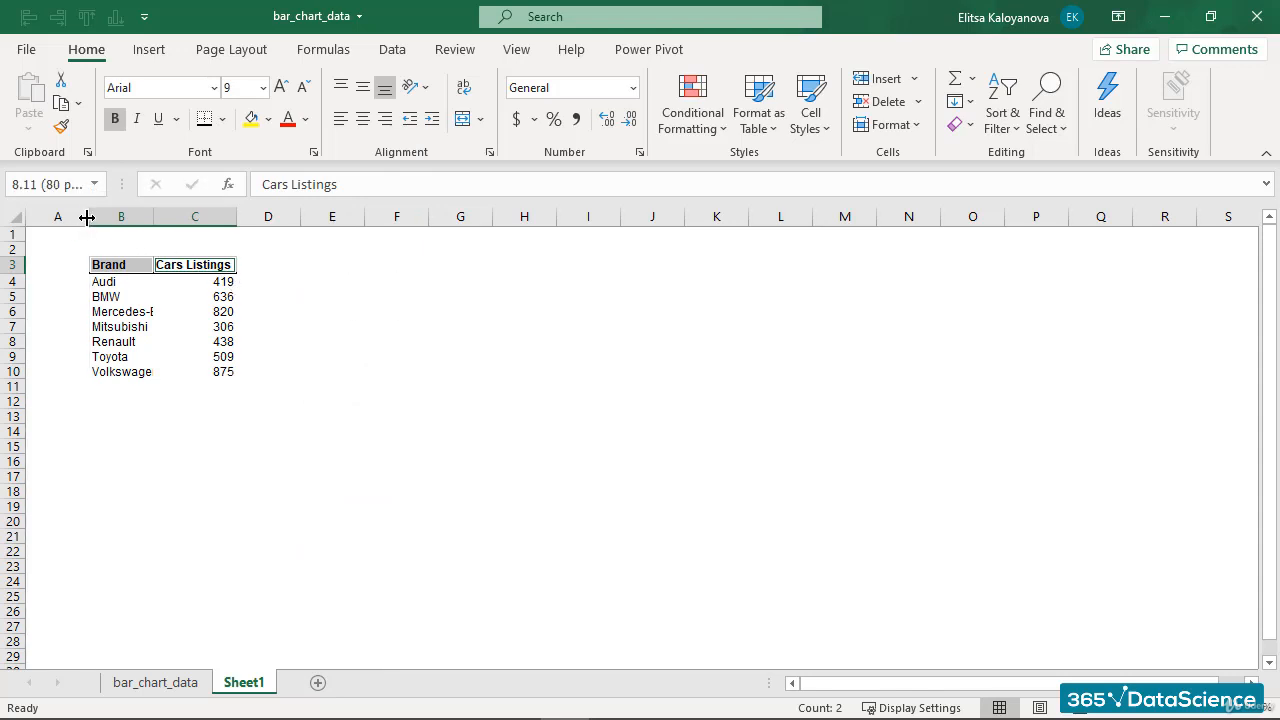
- Narrow column A to about 30 pixels and enter the title Used Cars for Sale in B1
left_click_drag(88, 217, 50, 219)
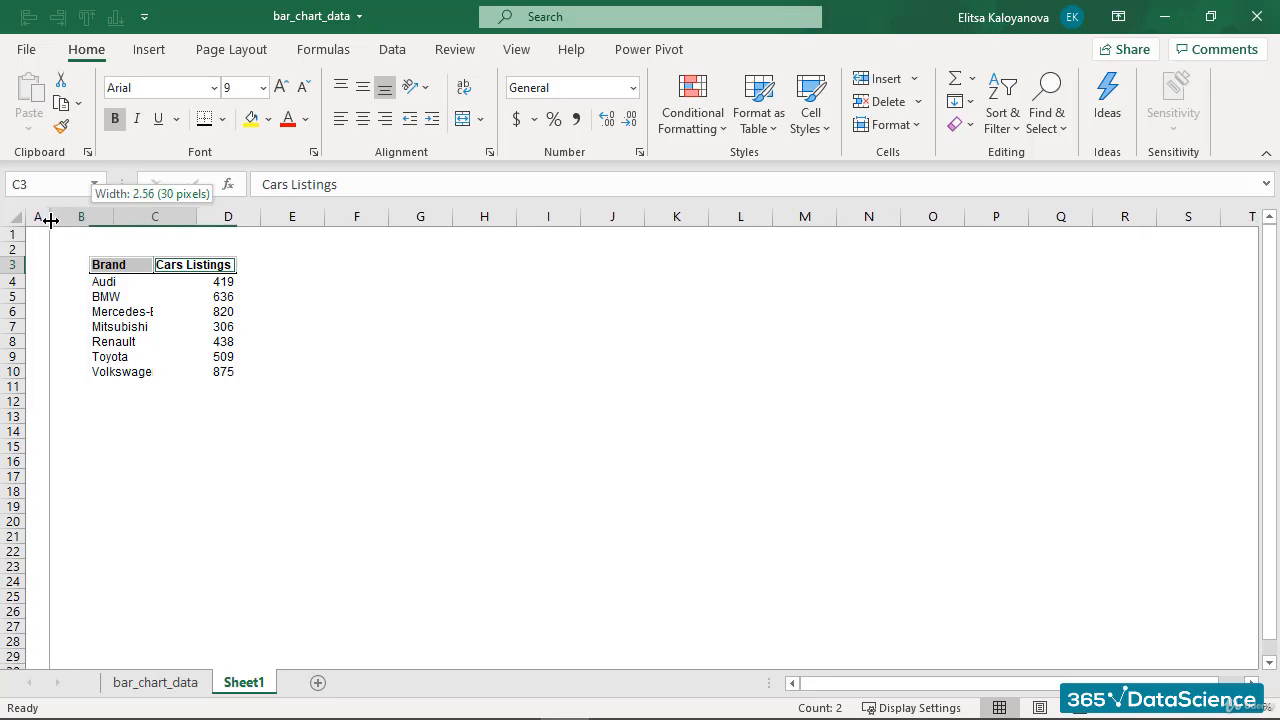
left_click_drag(50, 219, 50, 219)
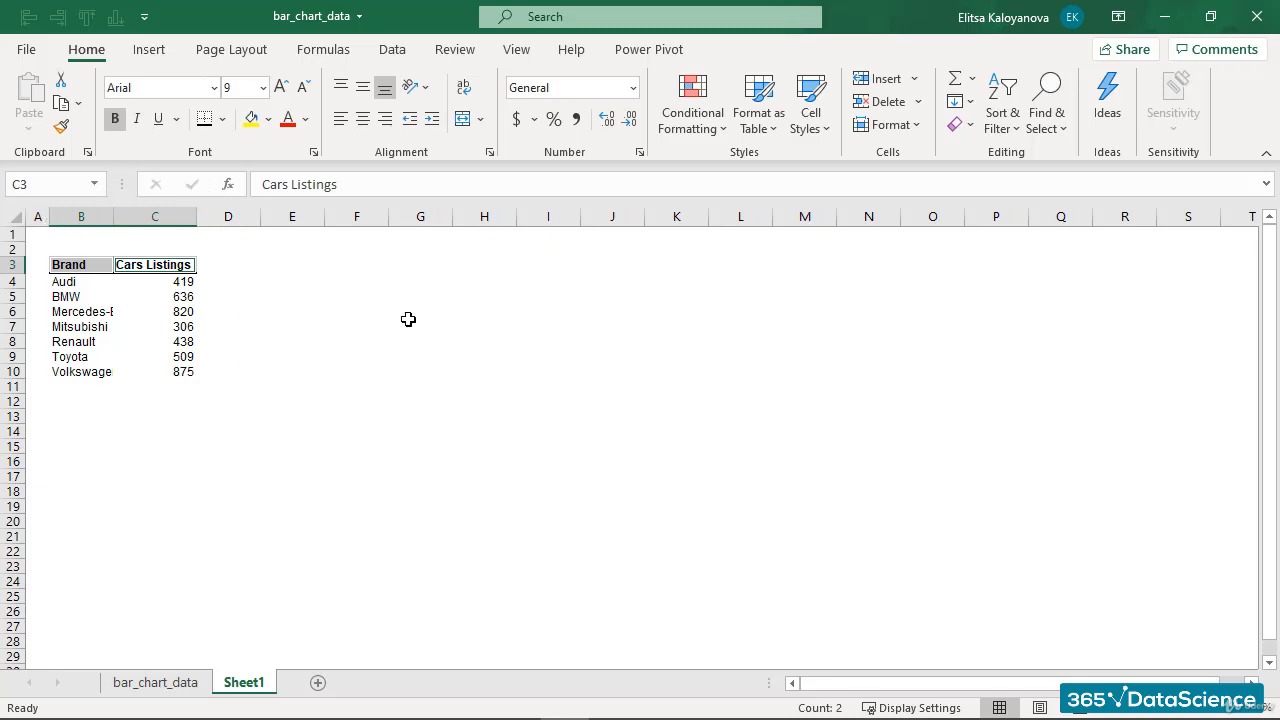
left_click(87, 236)
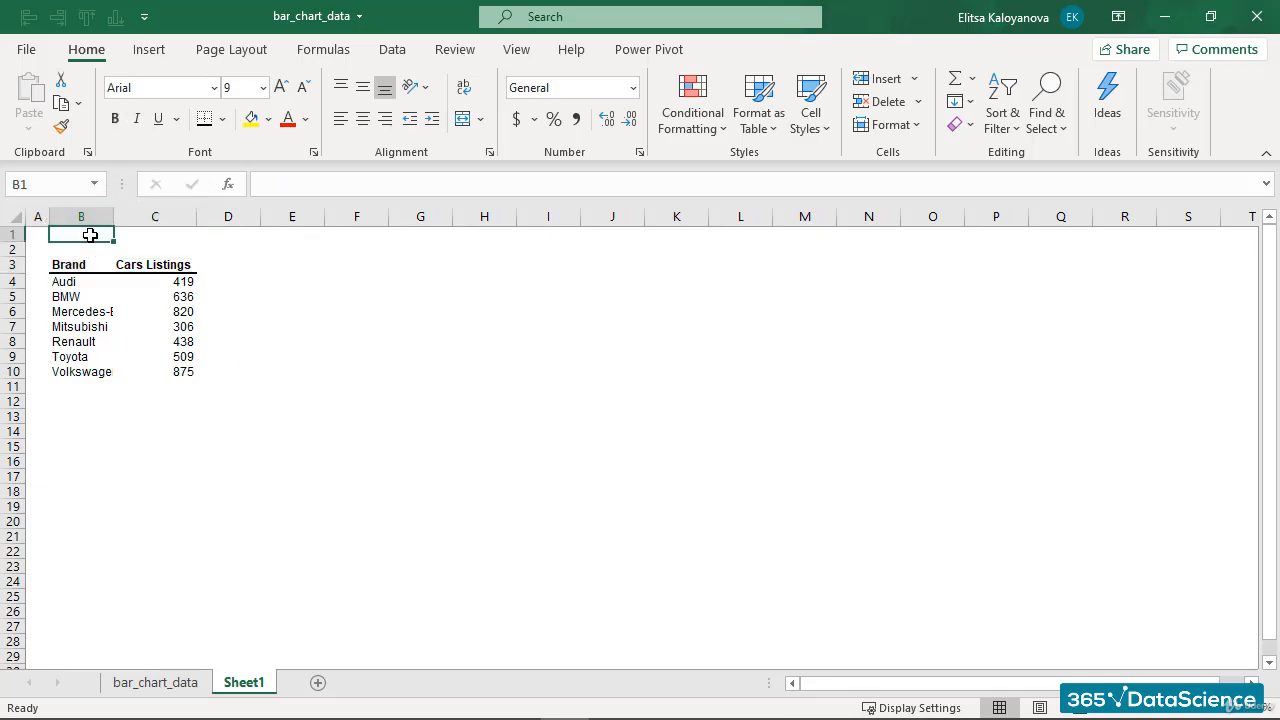
type("Used")
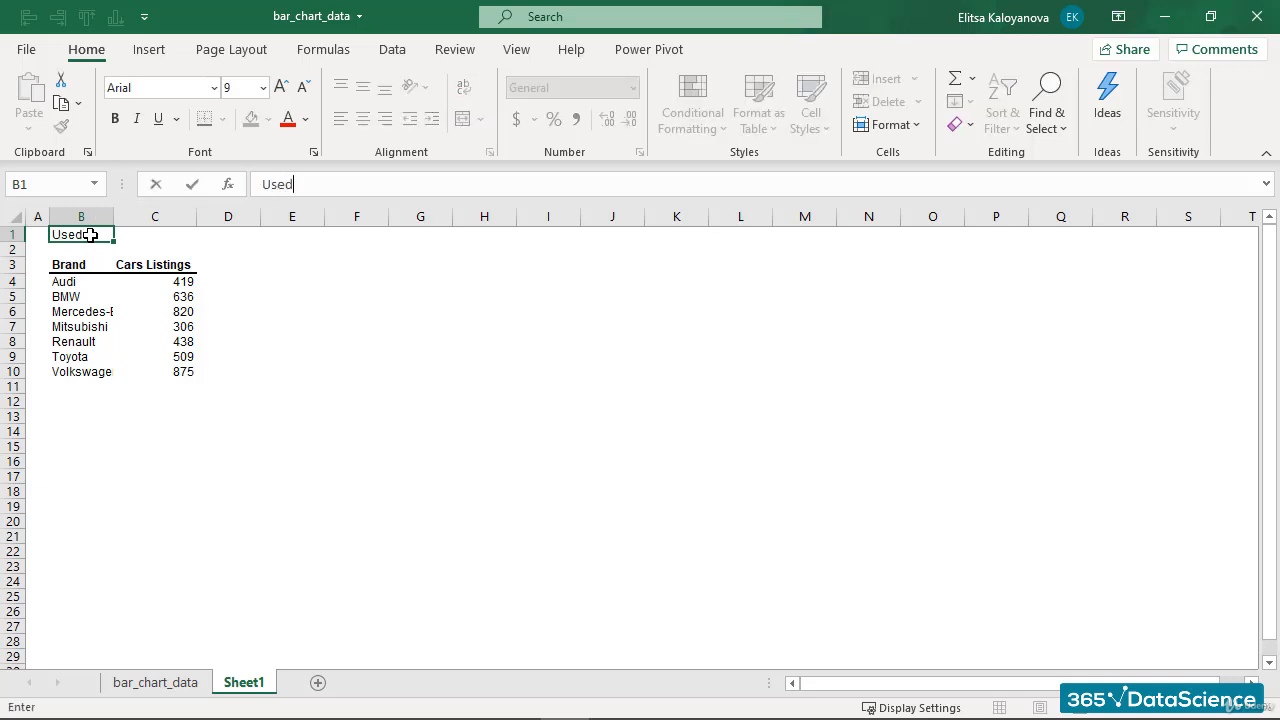
type(" Cars fo")
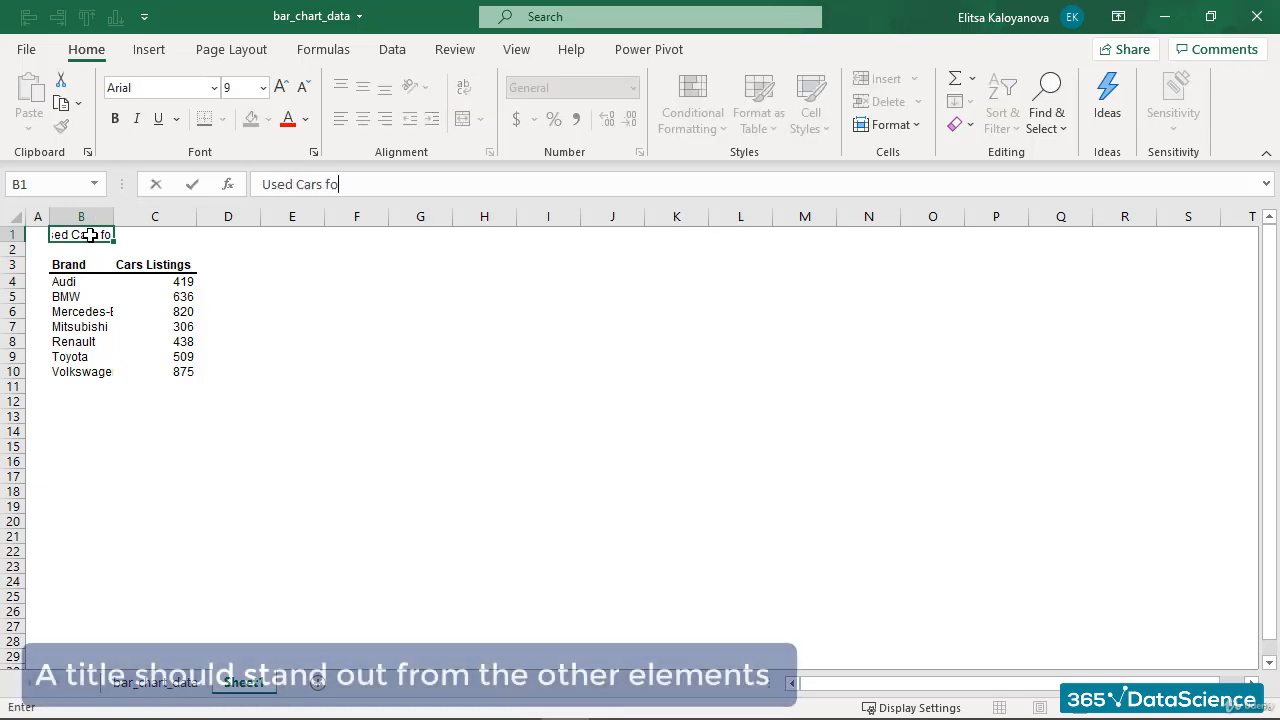
type("r Sale")
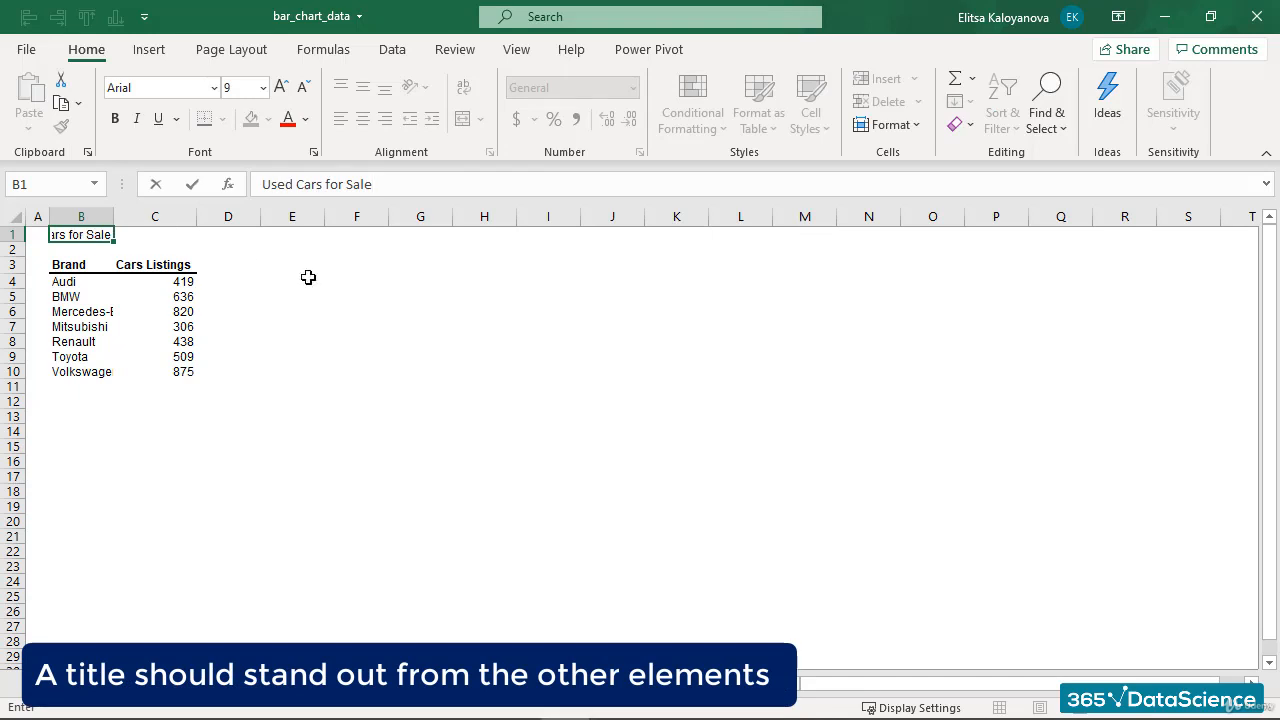
- Format the Used Cars for Sale title as bold, size 12
left_click_drag(376, 185, 258, 184)
left_click(263, 88)
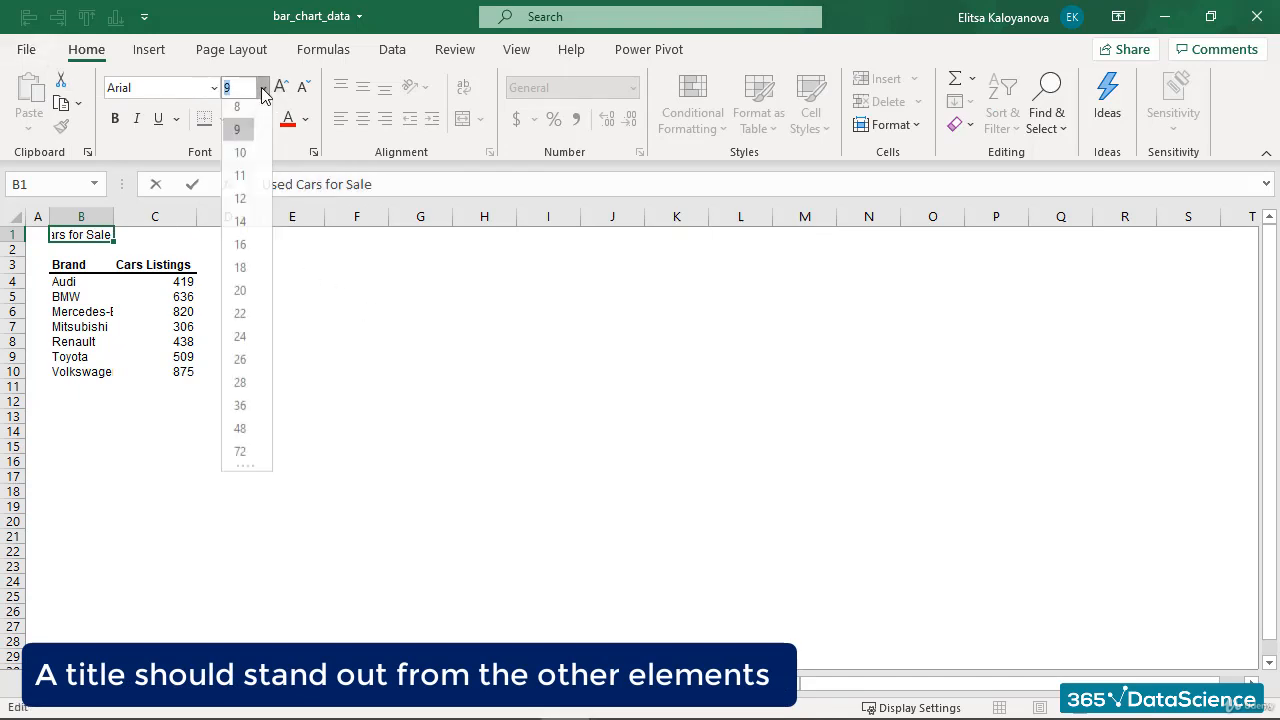
left_click(240, 192)
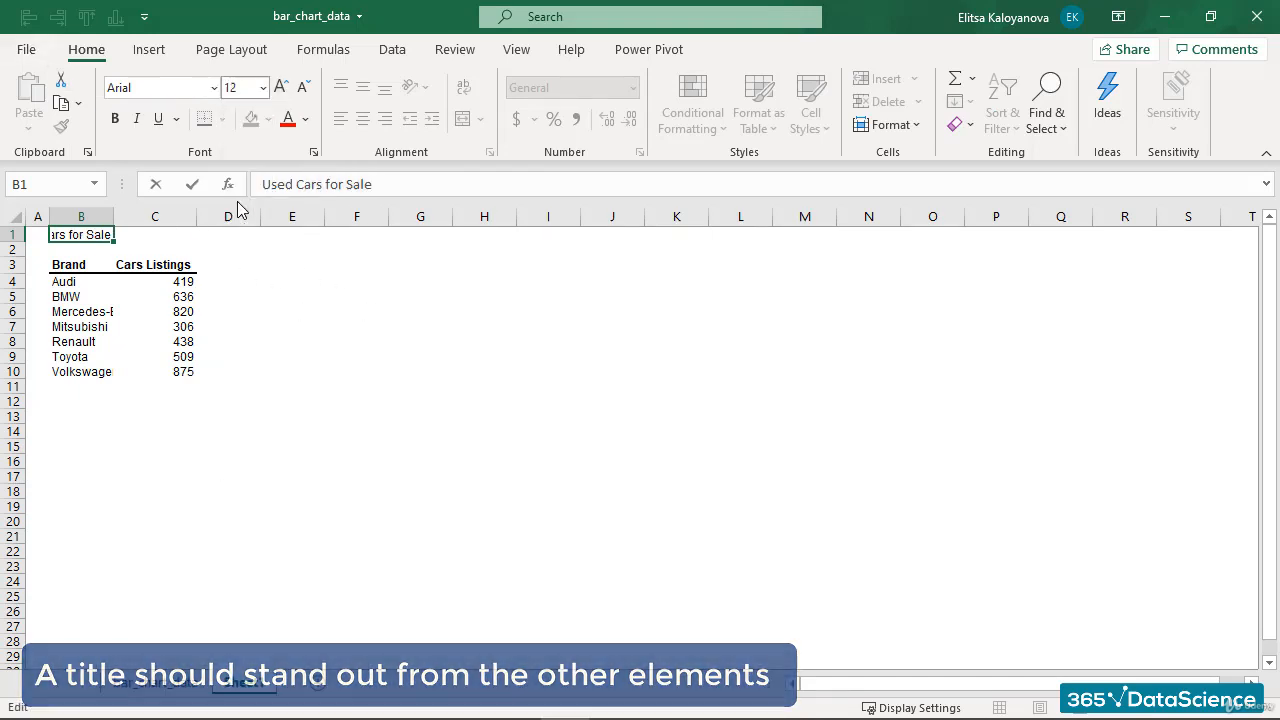
left_click(114, 118)
left_click(329, 297)
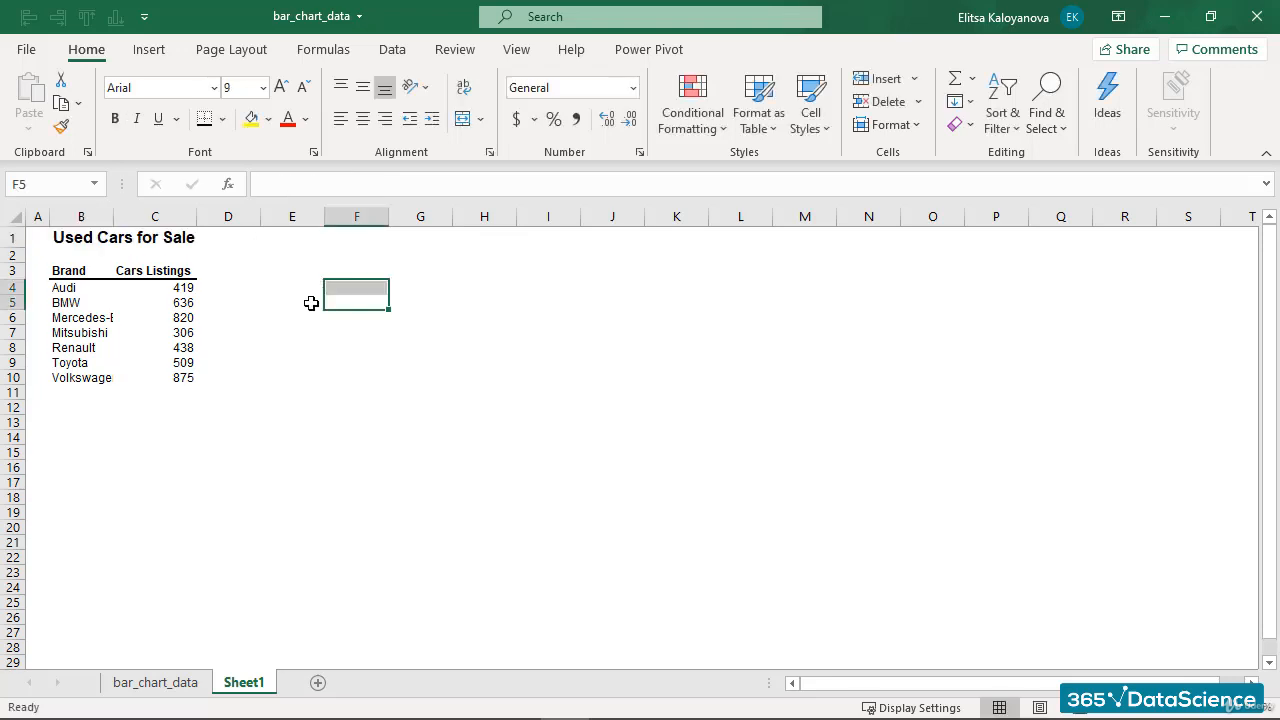
left_click(245, 284)
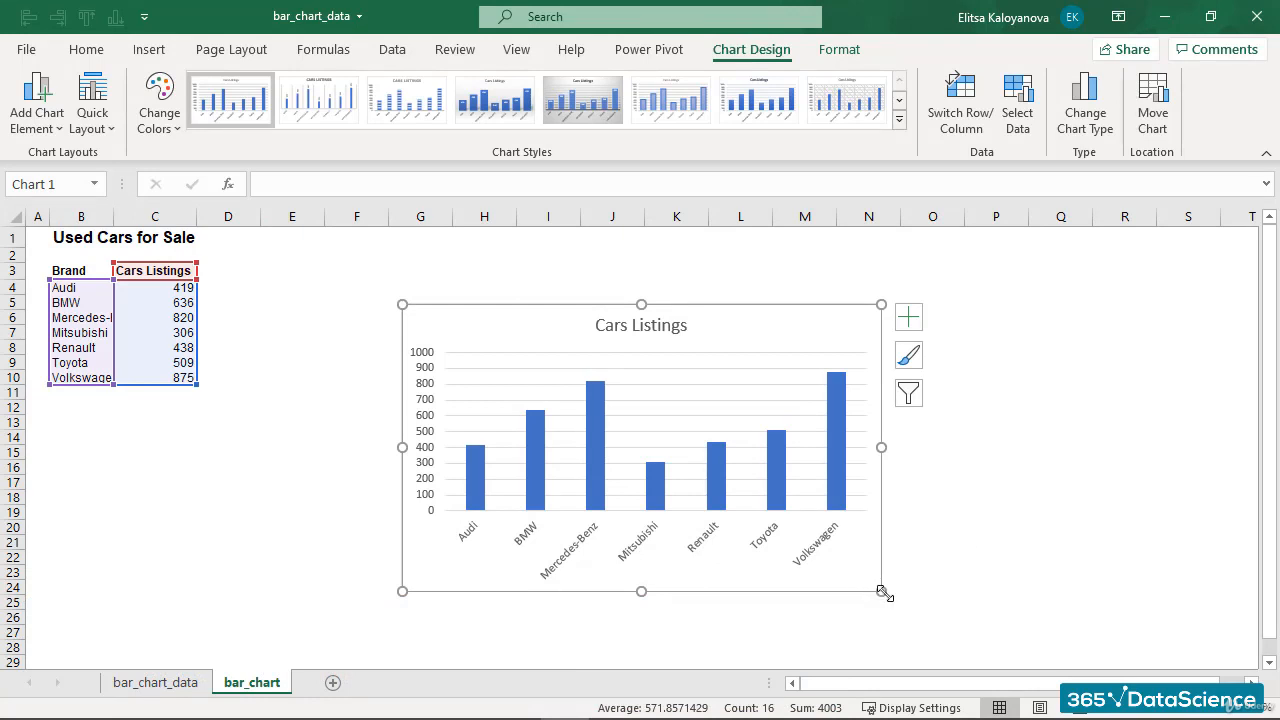
- Make the chart slightly smaller and set its text to Arial, size 8
left_click_drag(881, 591, 861, 562)
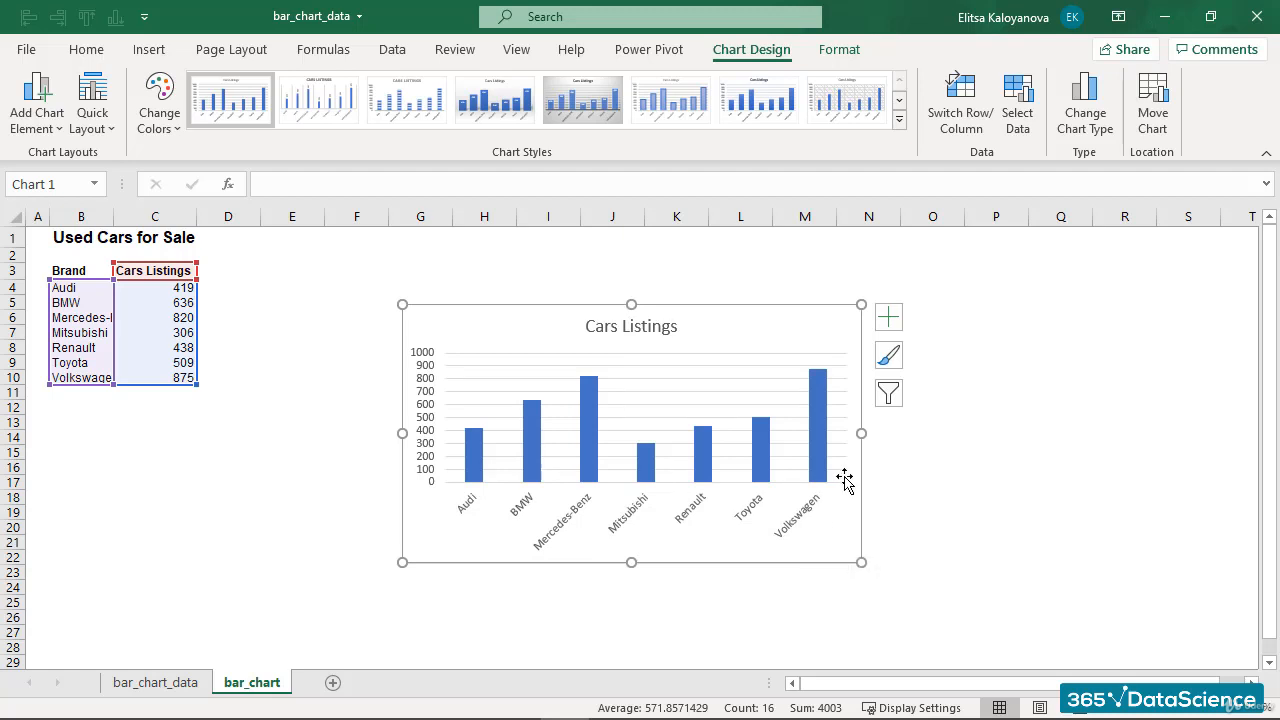
left_click(88, 50)
left_click(213, 88)
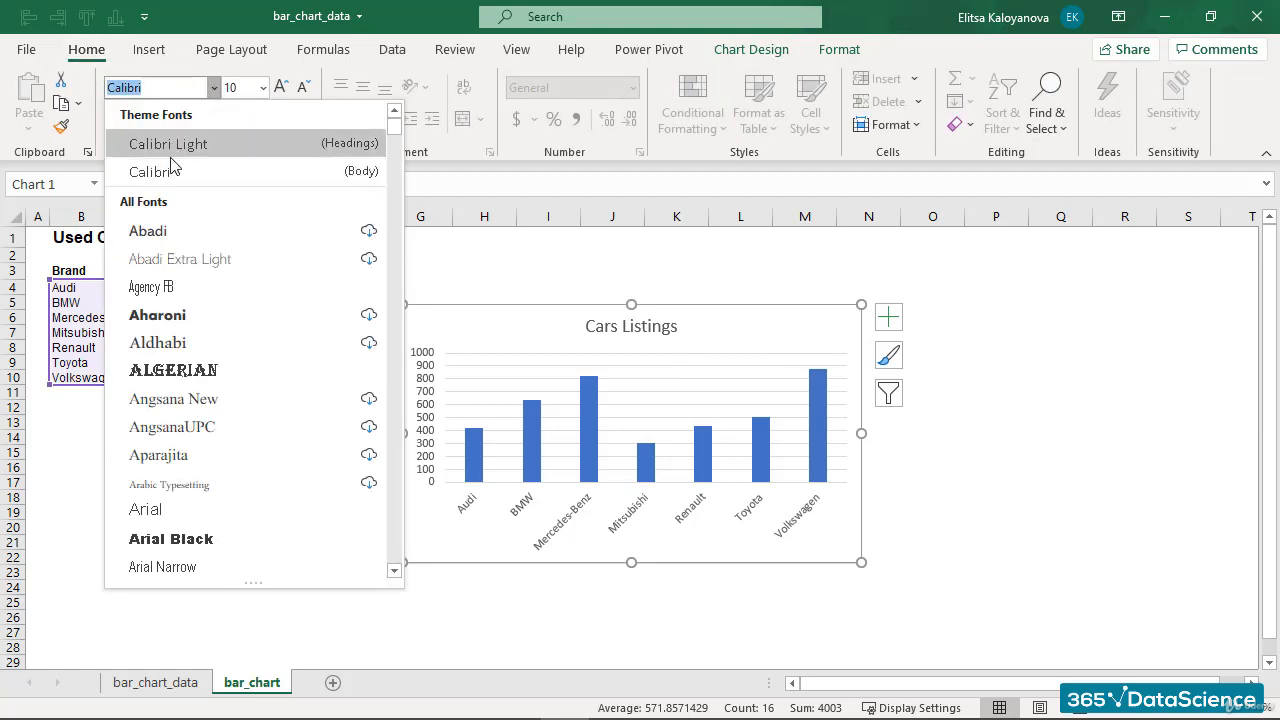
left_click(165, 513)
left_click(264, 88)
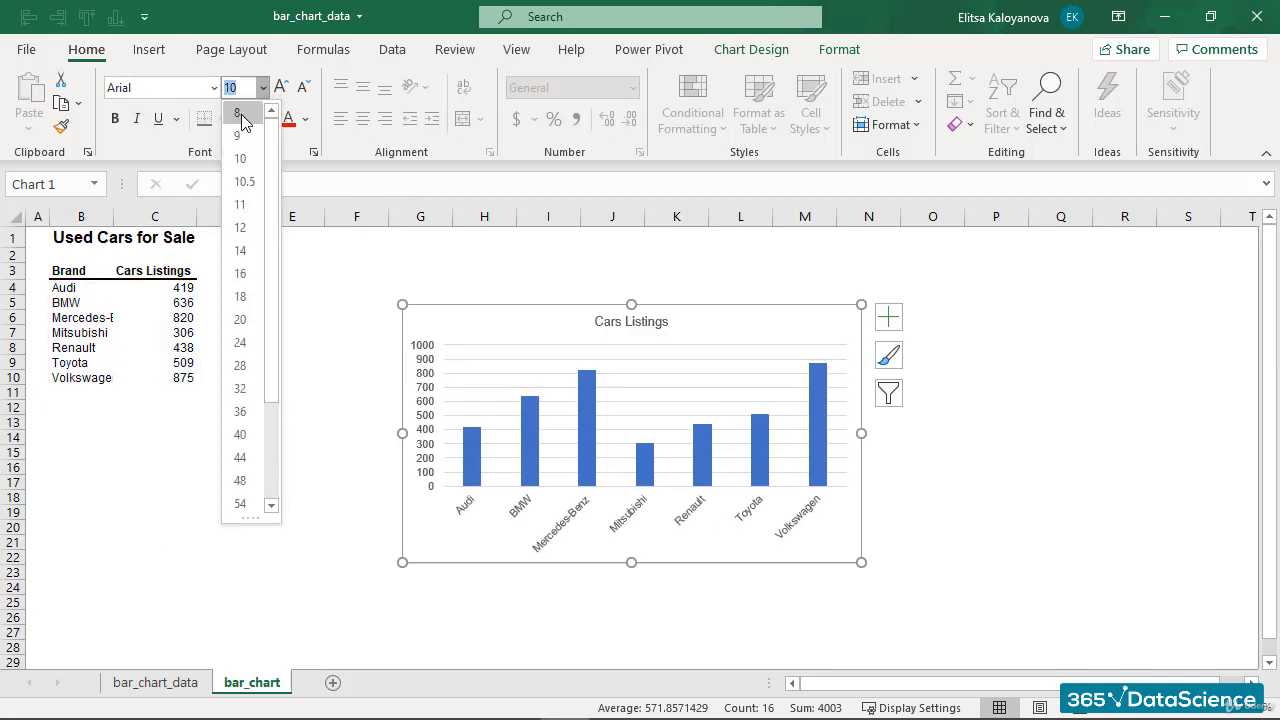
left_click(239, 113)
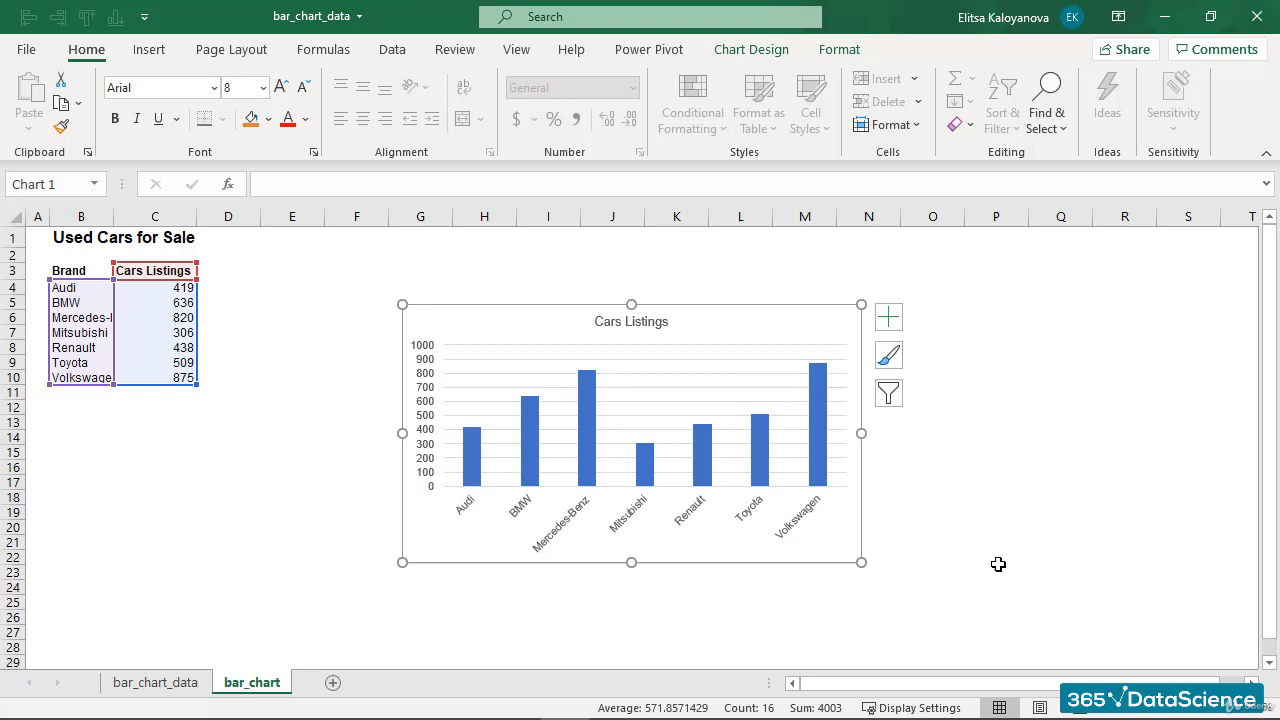
- Remove the chart area's fill and border by setting No fill and No line
right_click(747, 331)
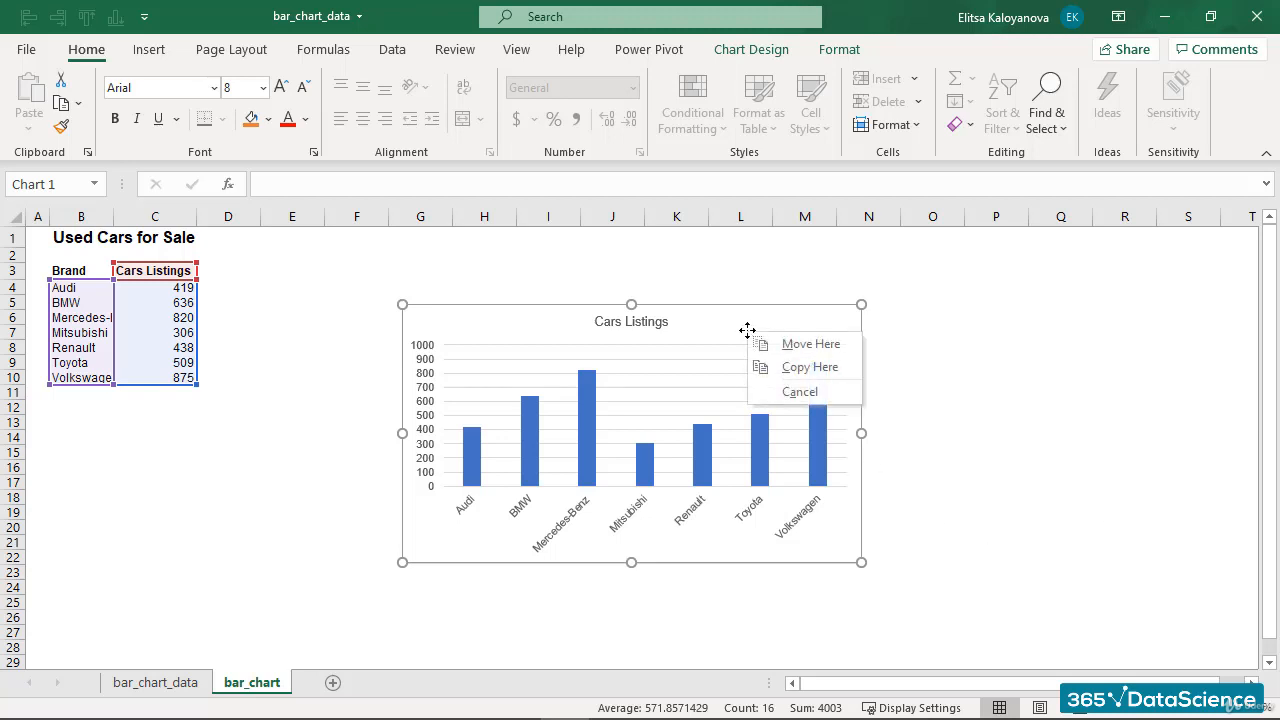
left_click(704, 326)
right_click(704, 326)
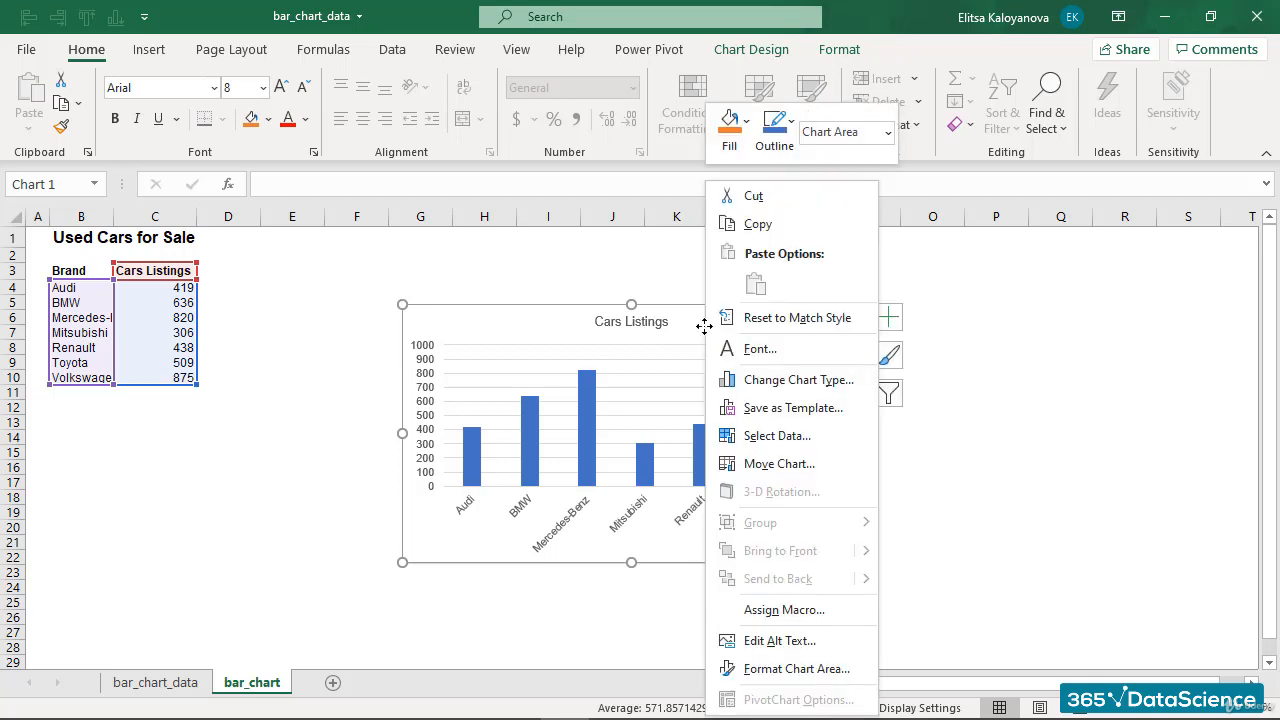
left_click(778, 670)
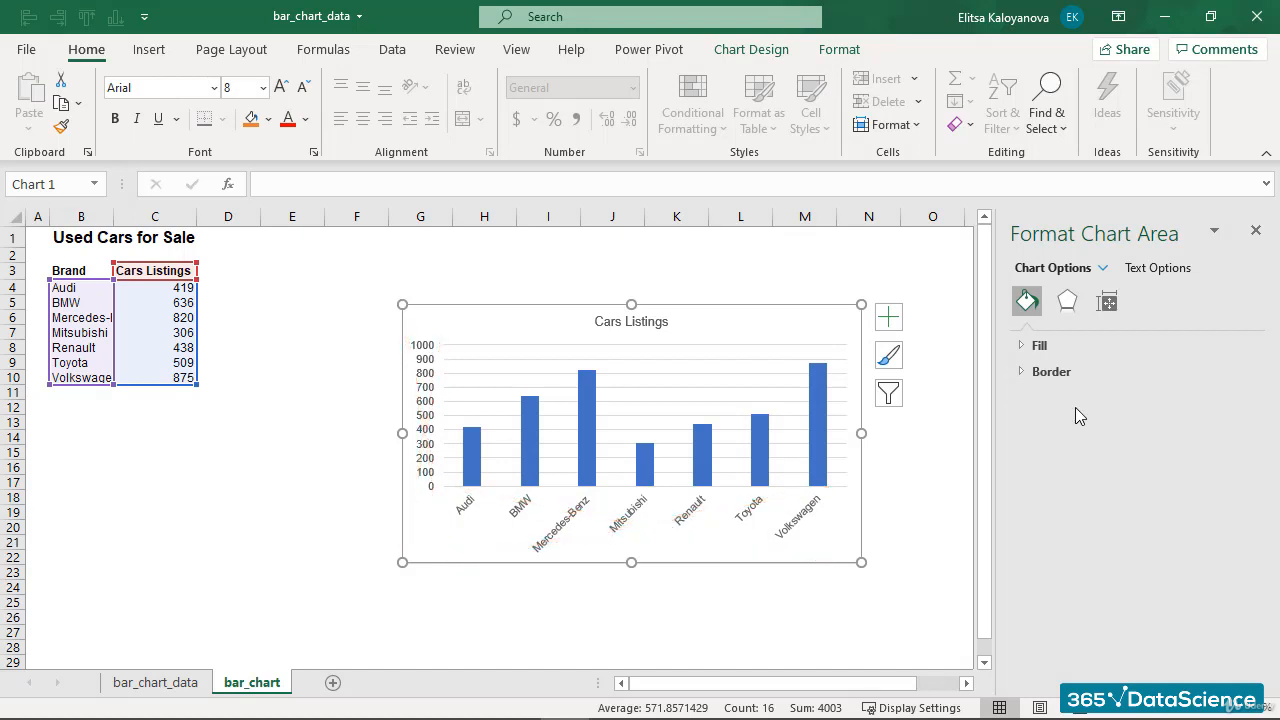
left_click(1027, 347)
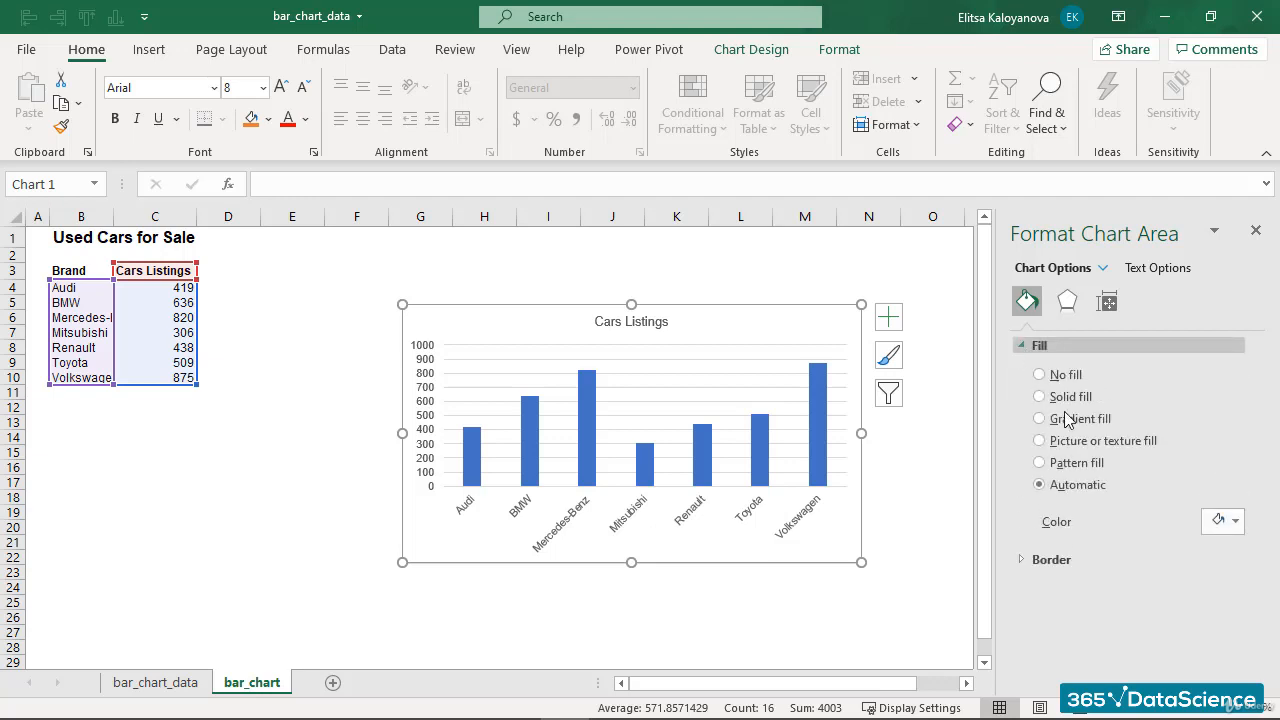
left_click(1024, 557)
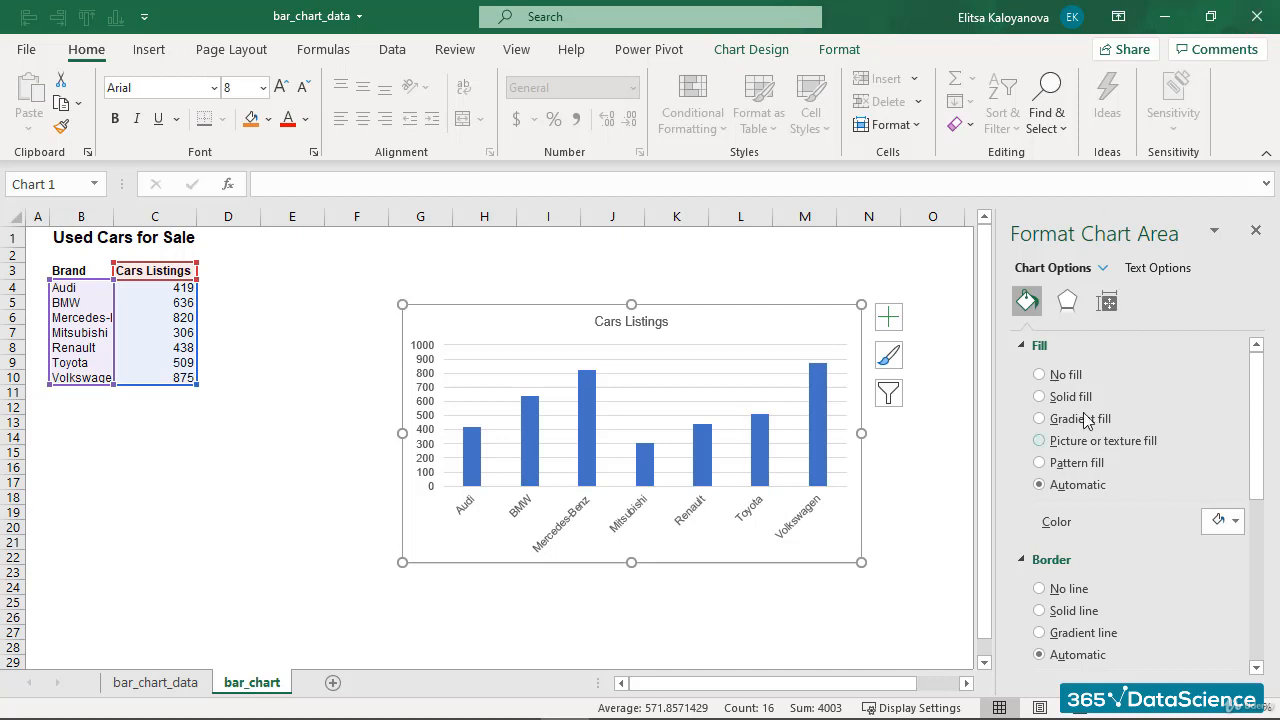
left_click(1040, 377)
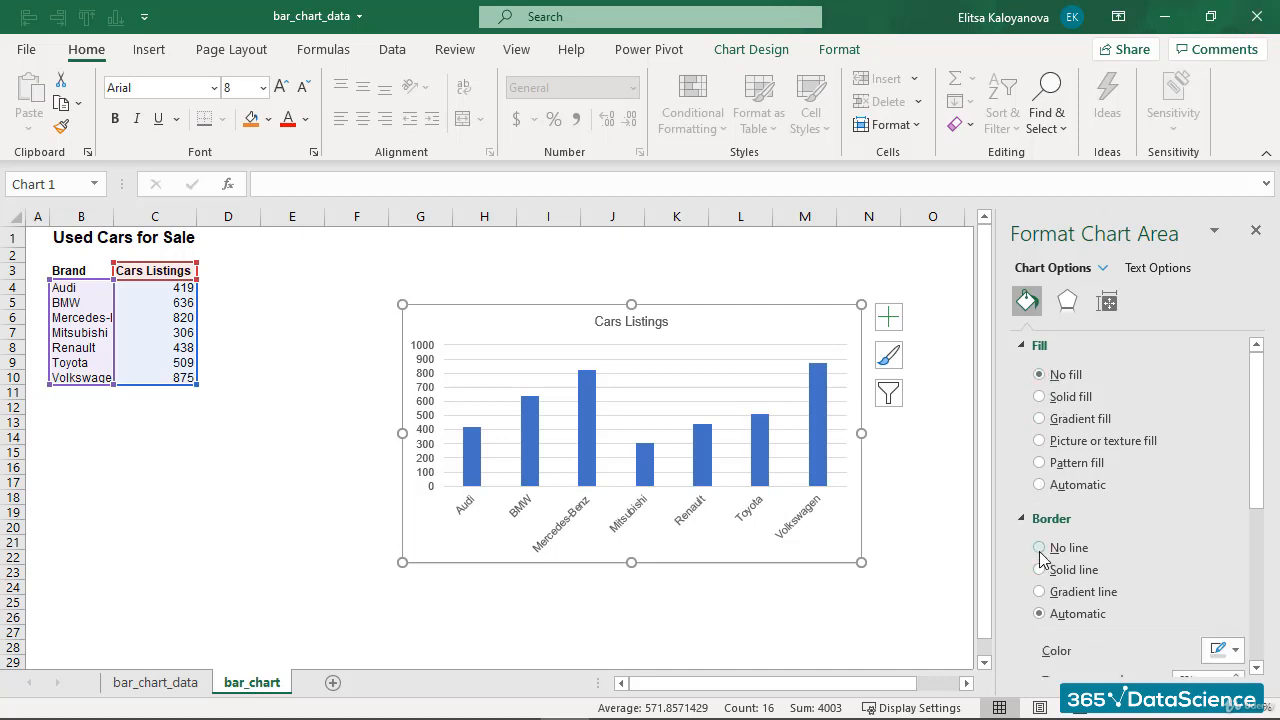
left_click(1040, 547)
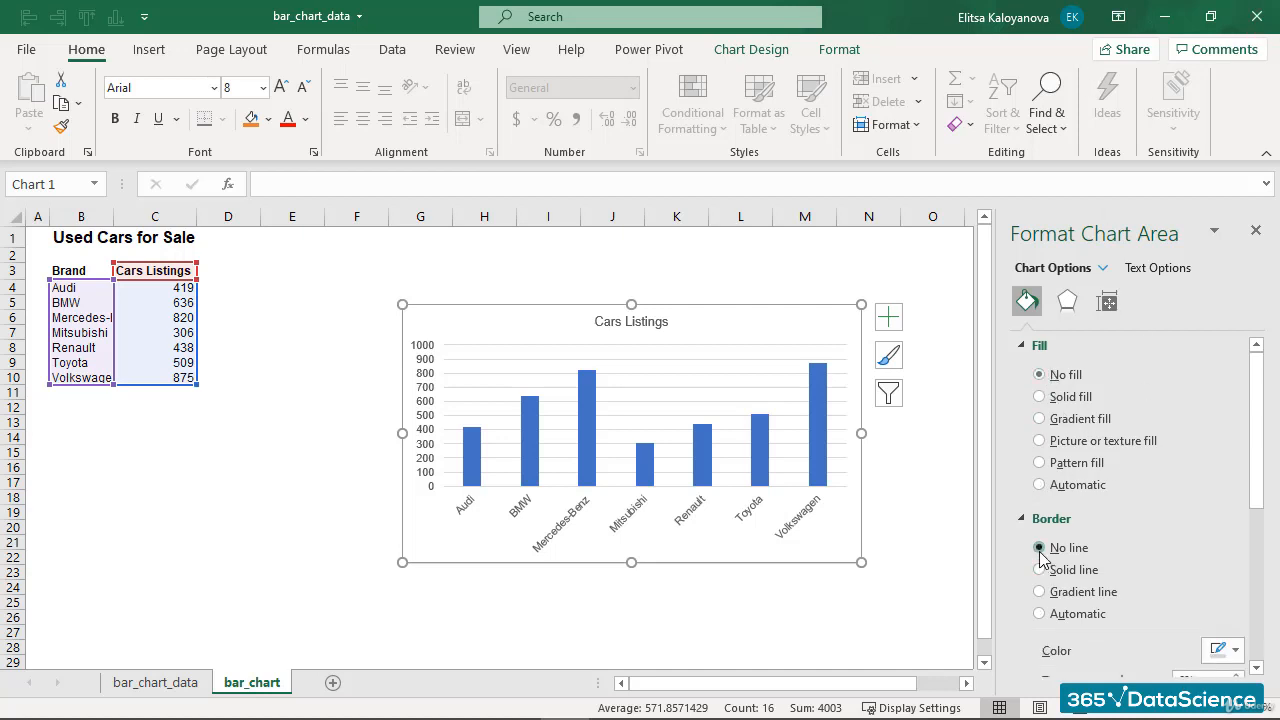
left_click(889, 449)
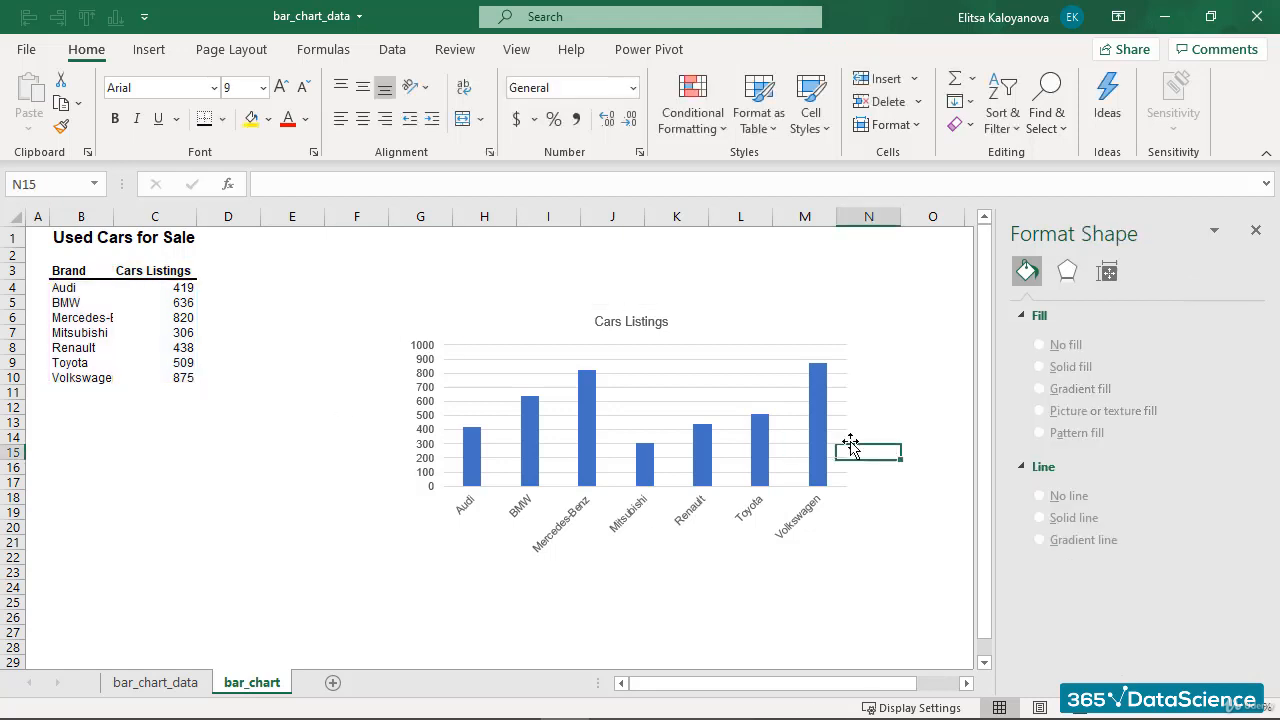
- Select the whole bar series, then only the Mercedes-Benz bar, and deselect the chart
left_click(917, 337)
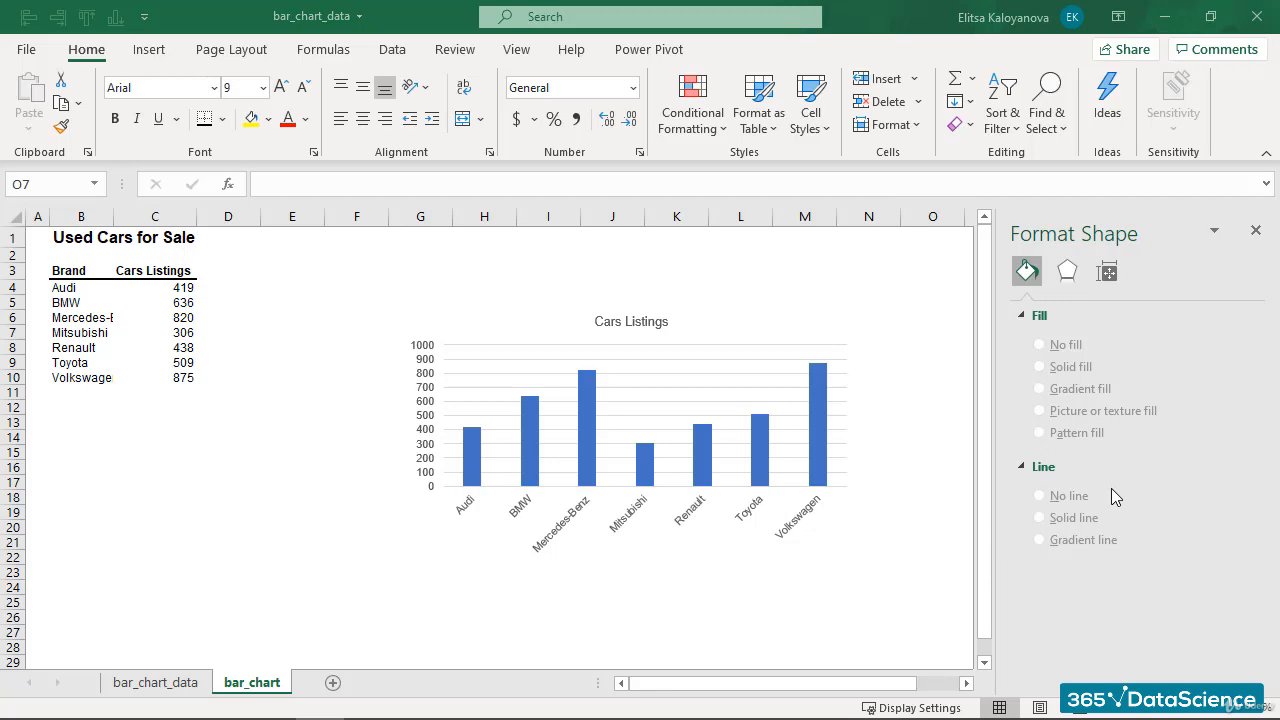
mouse_move(819, 449)
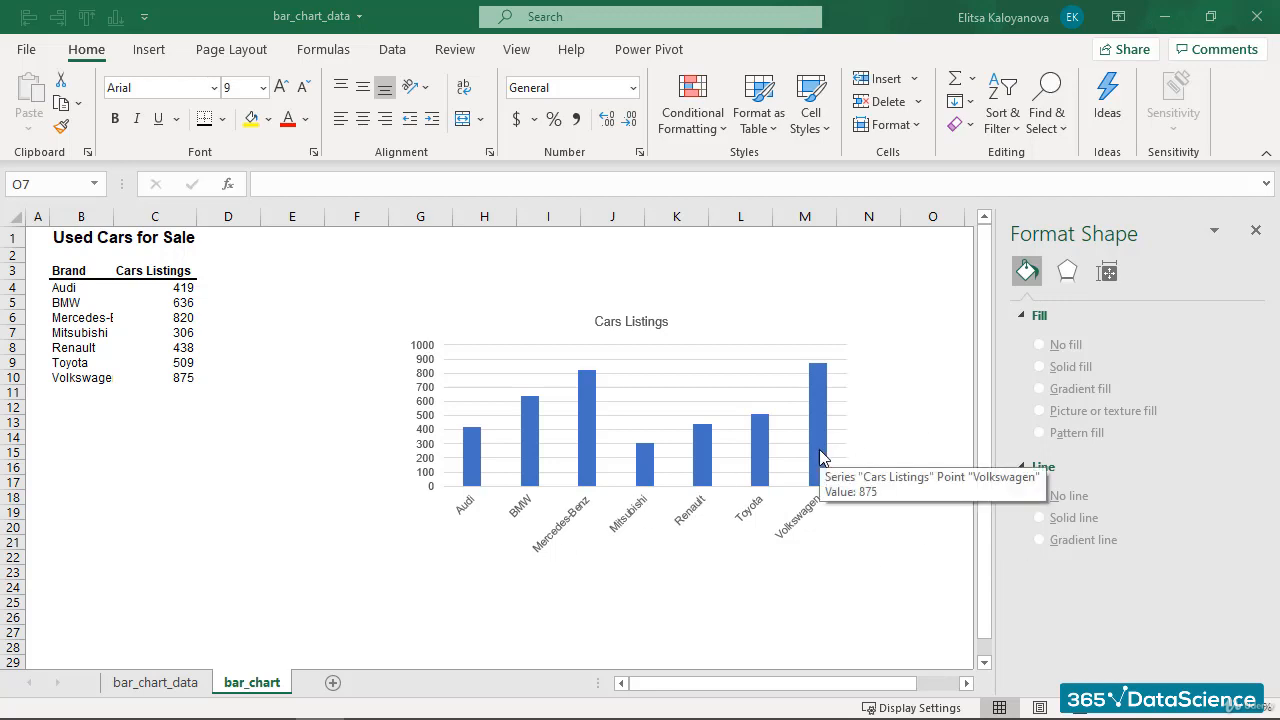
left_click(819, 449)
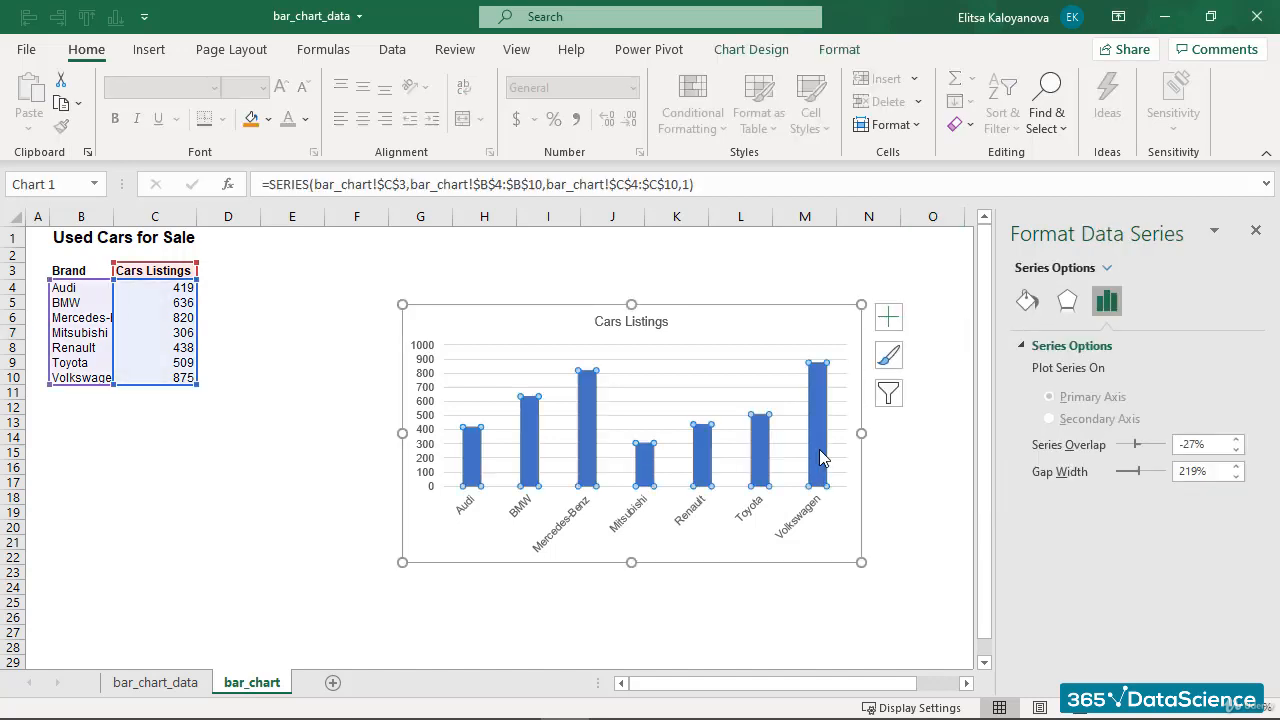
mouse_move(822, 468)
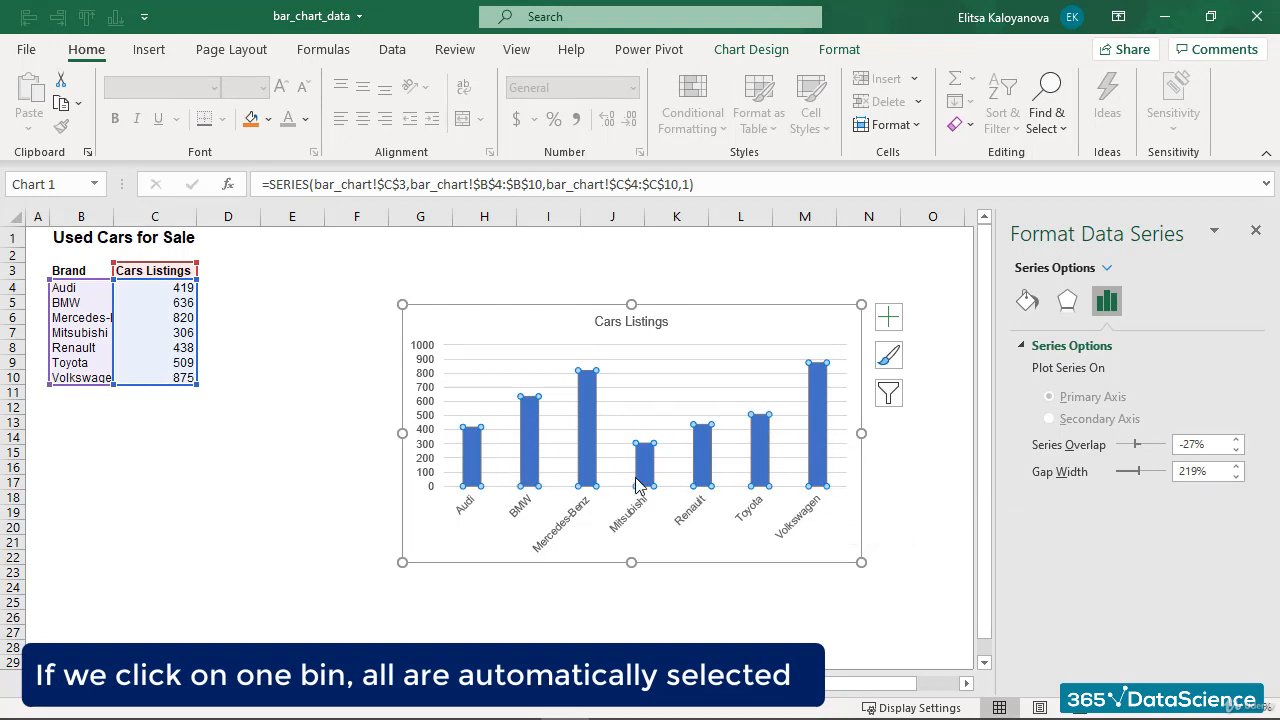
left_click(585, 458)
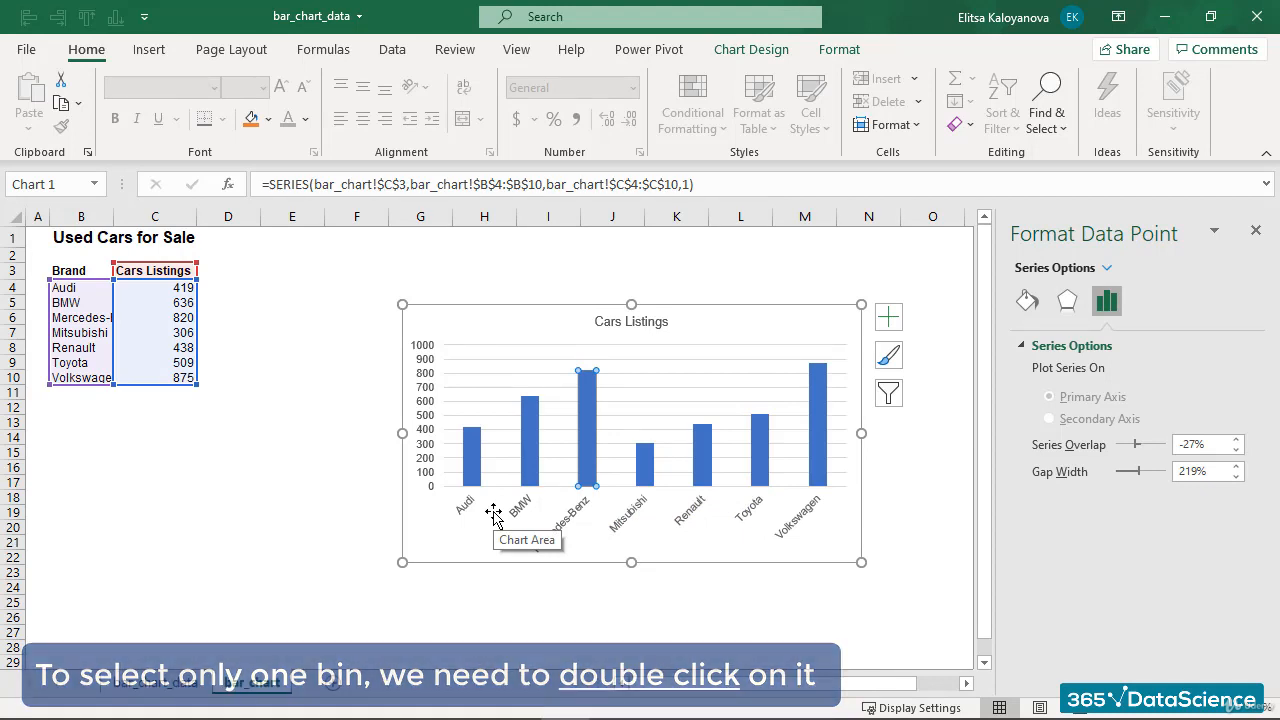
left_click(332, 444)
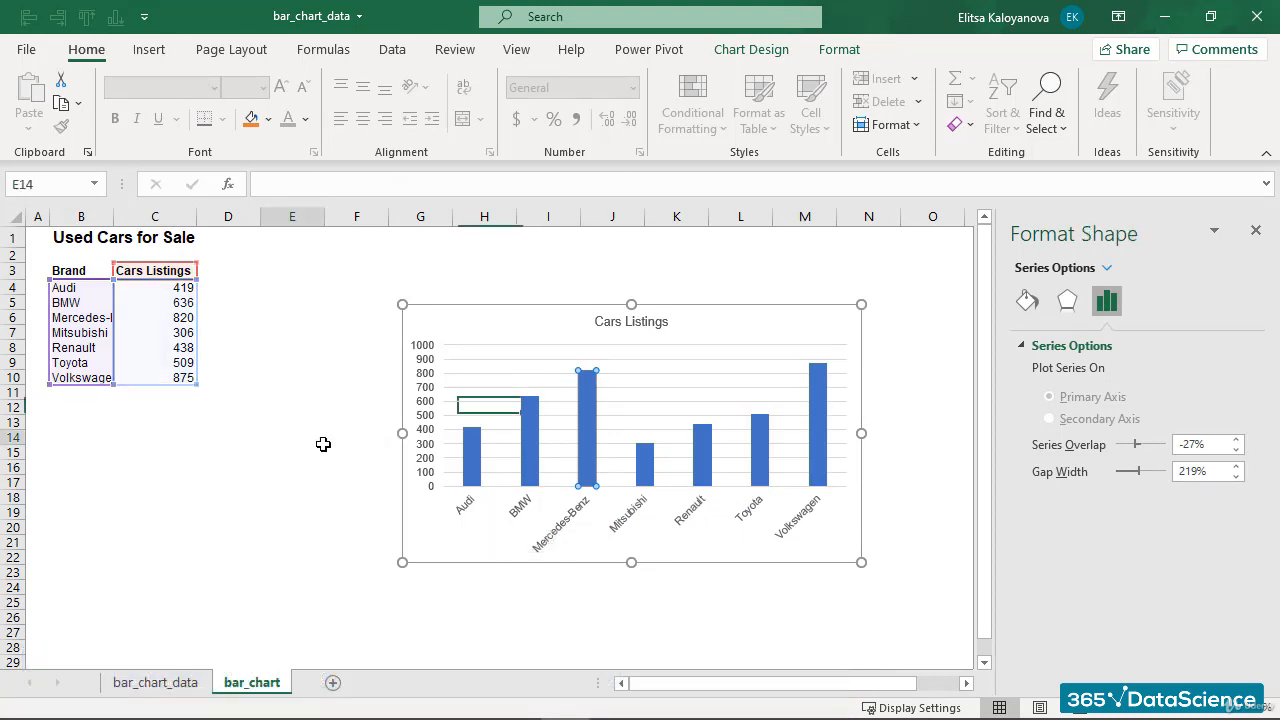
- Reduce the bar series' gap width to 93%
left_click(592, 446)
right_click(592, 446)
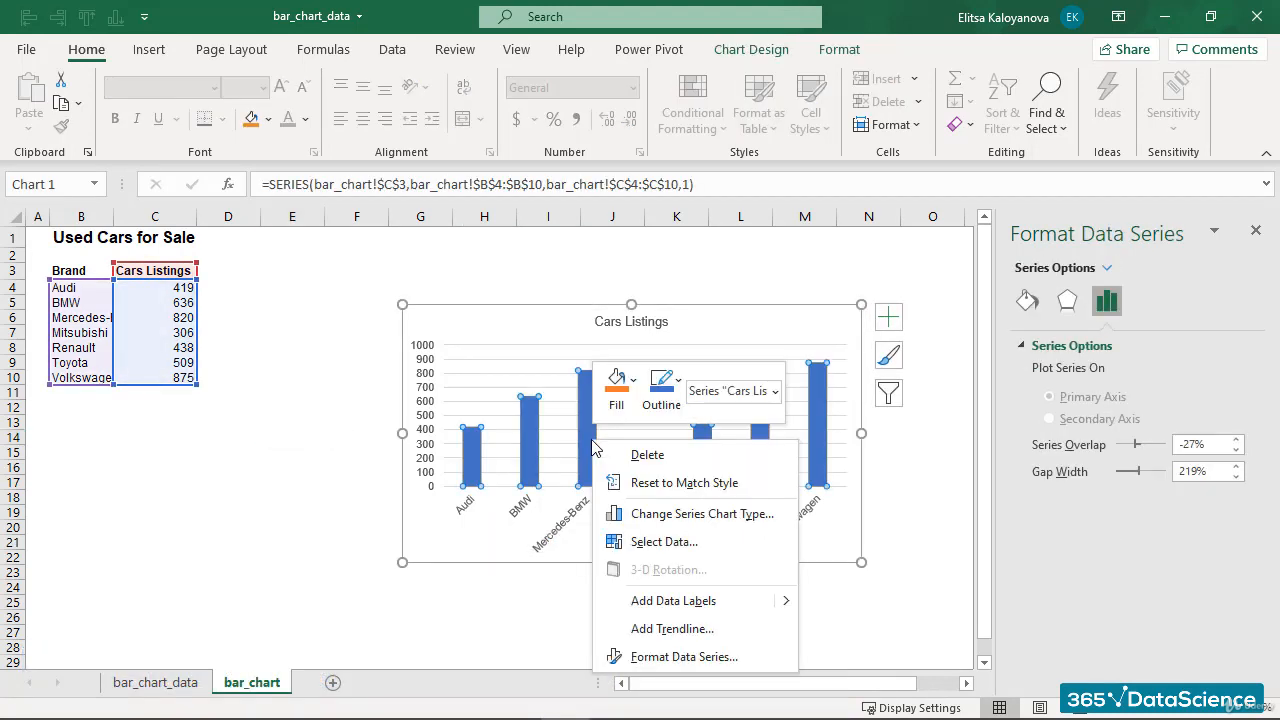
left_click(676, 657)
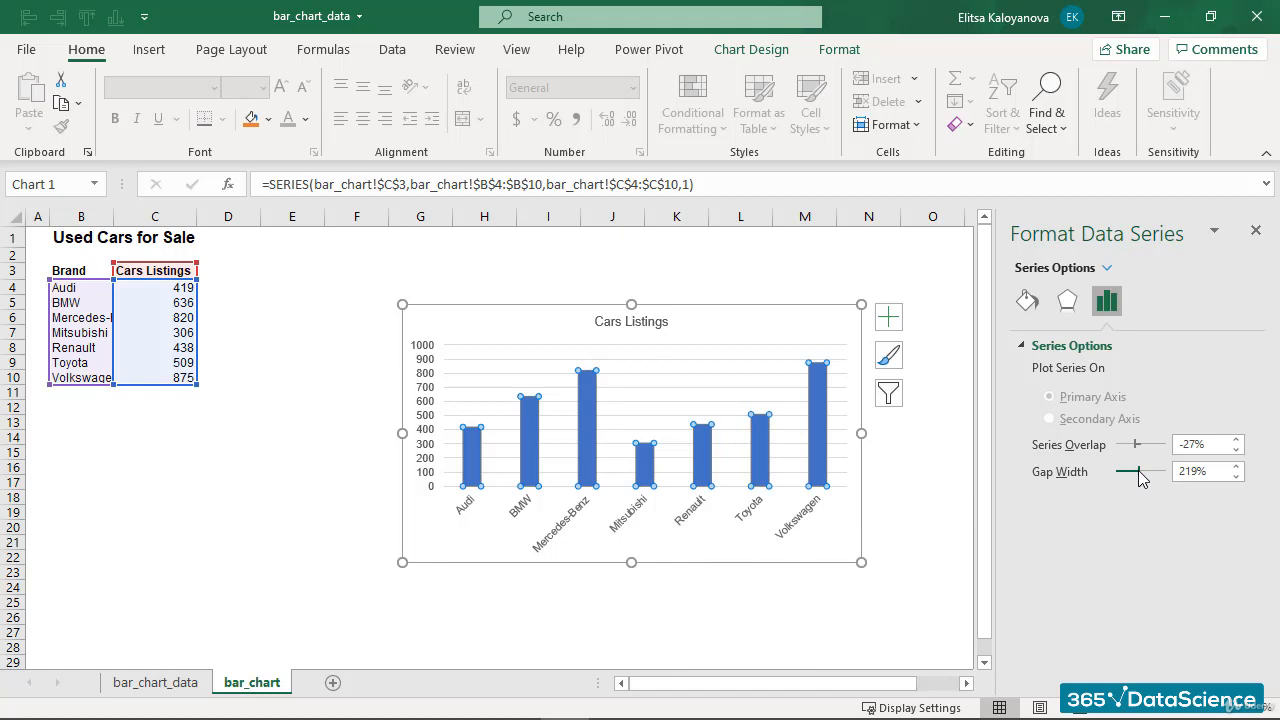
left_click_drag(1140, 478, 1127, 472)
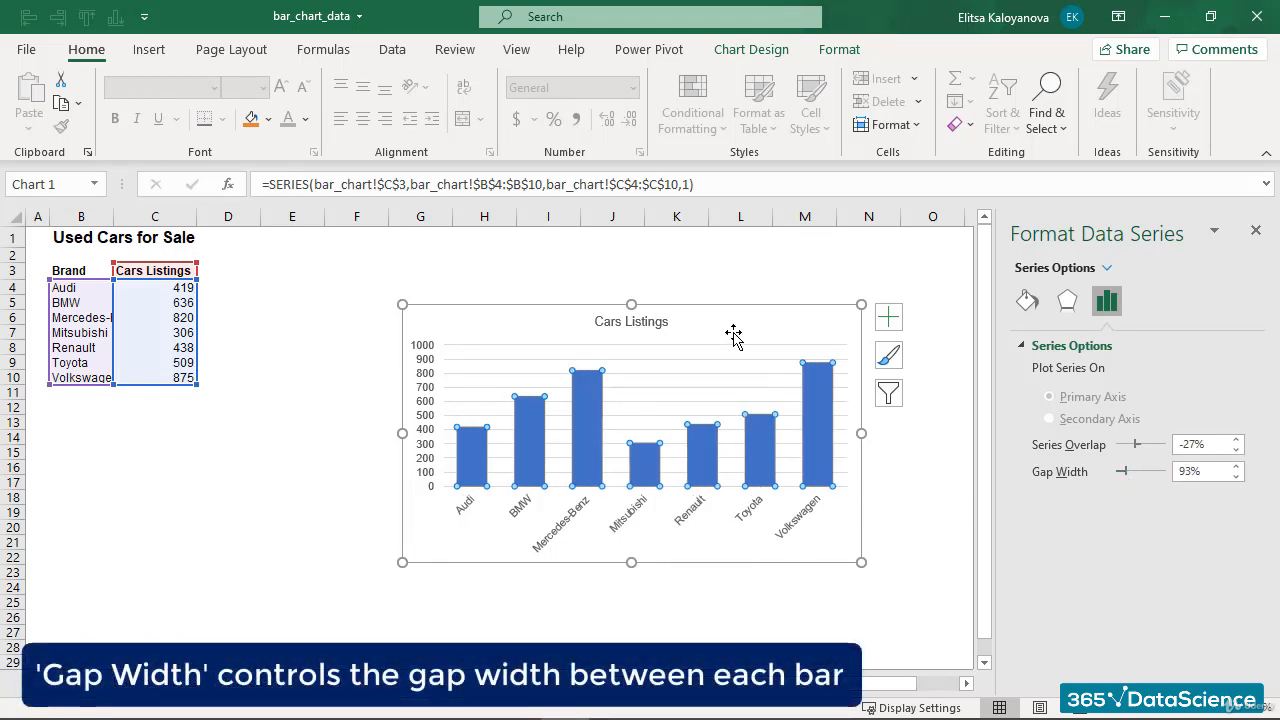
left_click(341, 459)
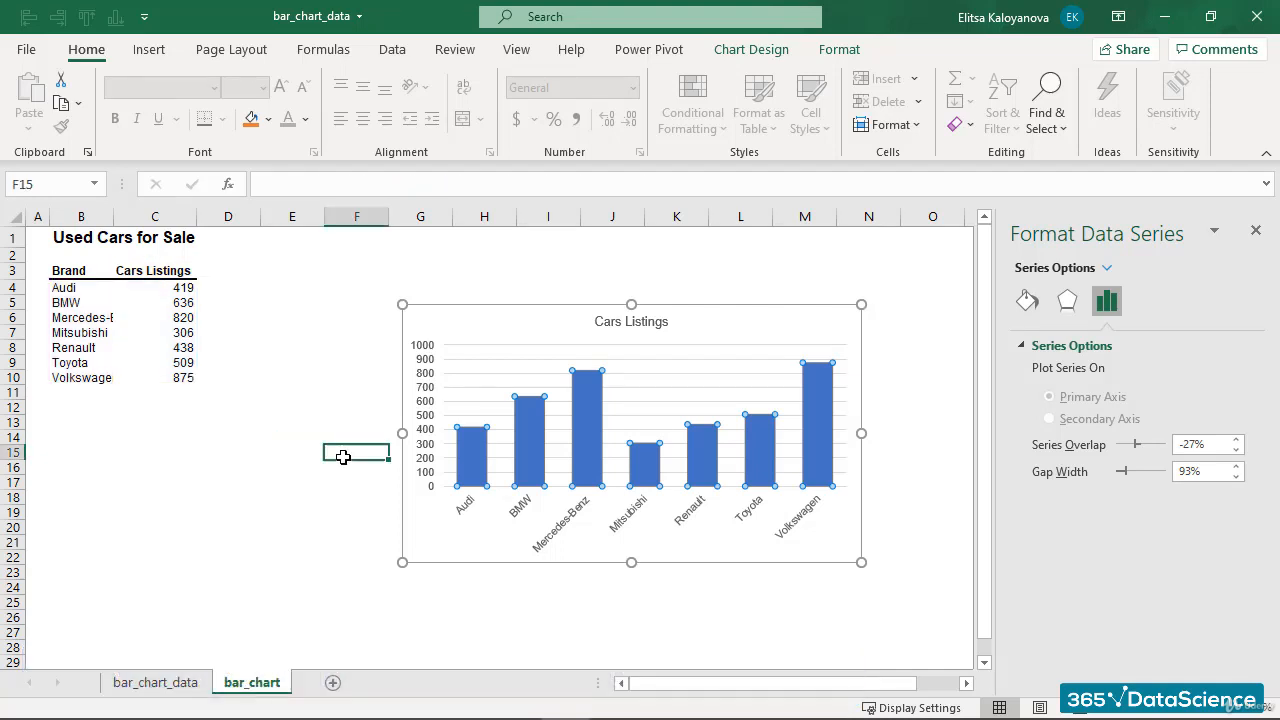
- Fill the bars with the dark blue standard color
left_click(896, 545)
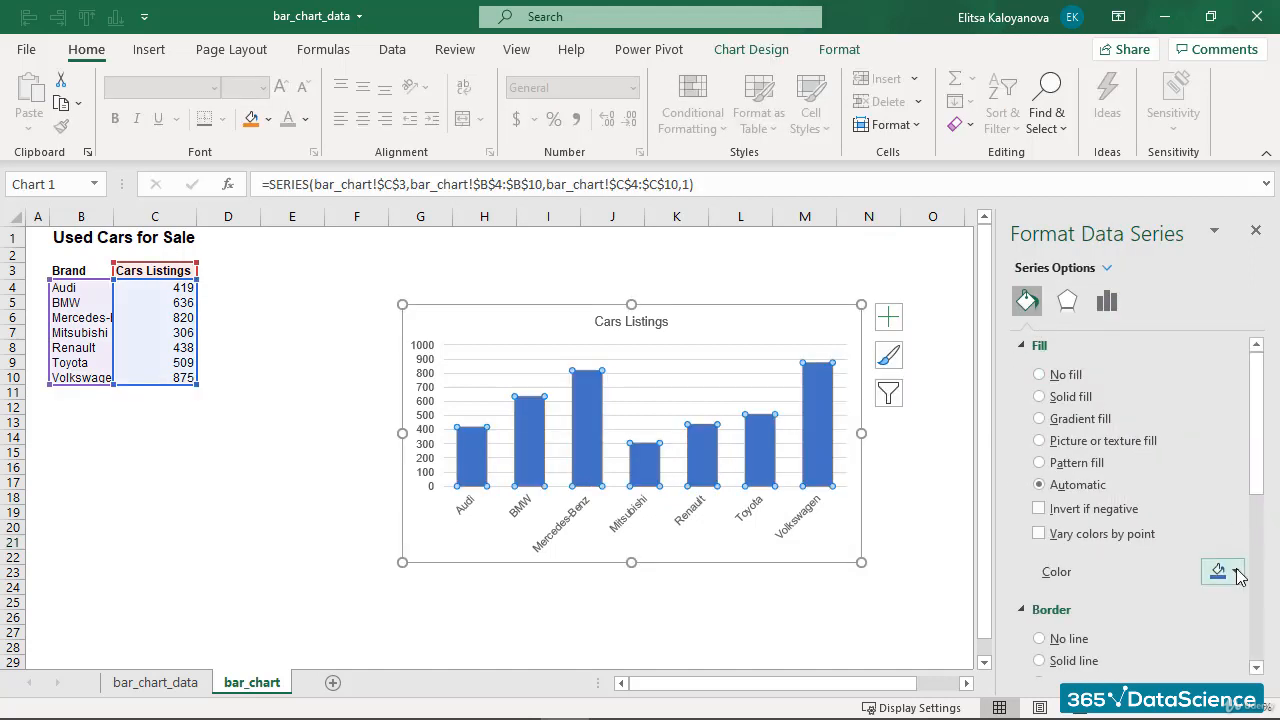
left_click(1238, 571)
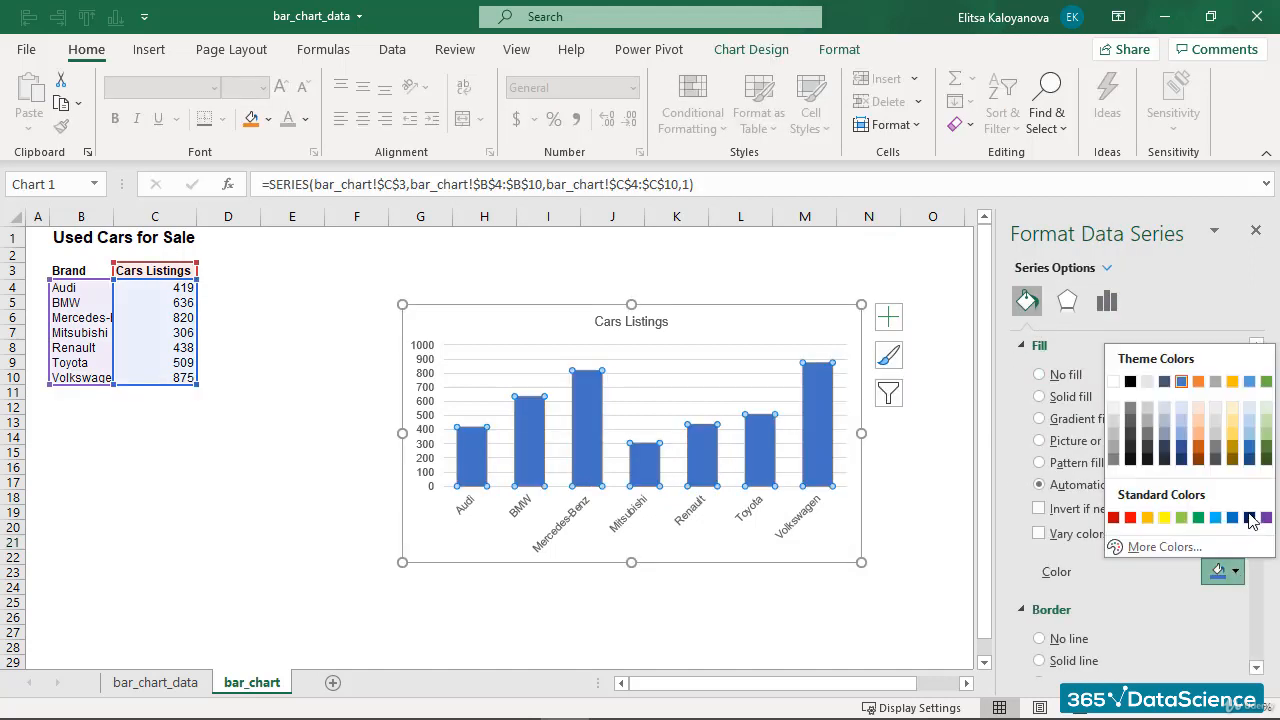
left_click(1249, 521)
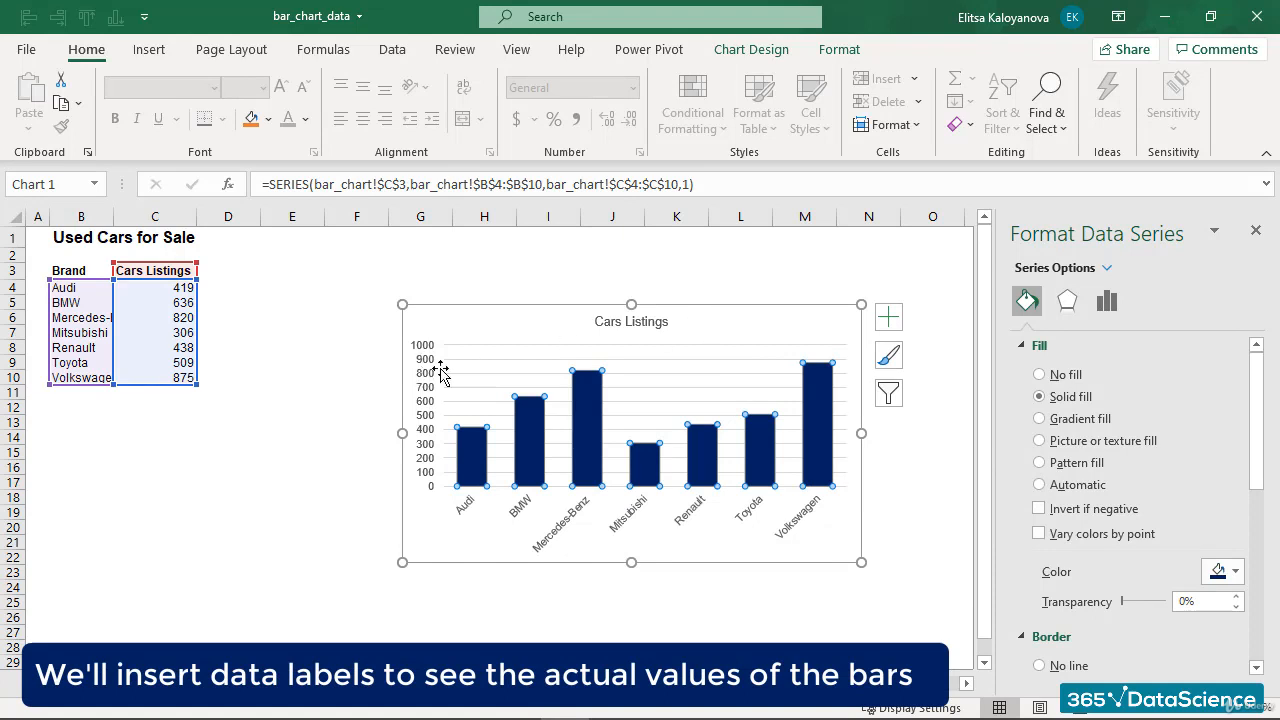
left_click(904, 449)
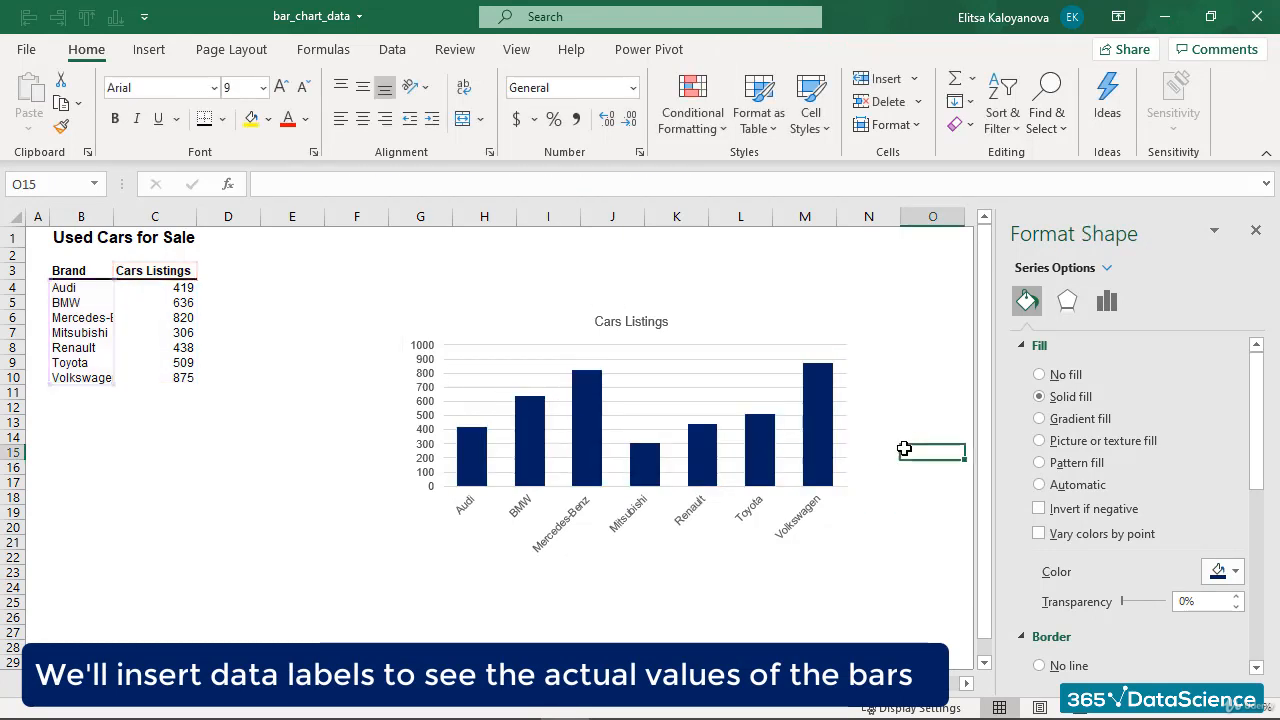
- Add data labels to the bars and a primary vertical axis title
right_click(814, 460)
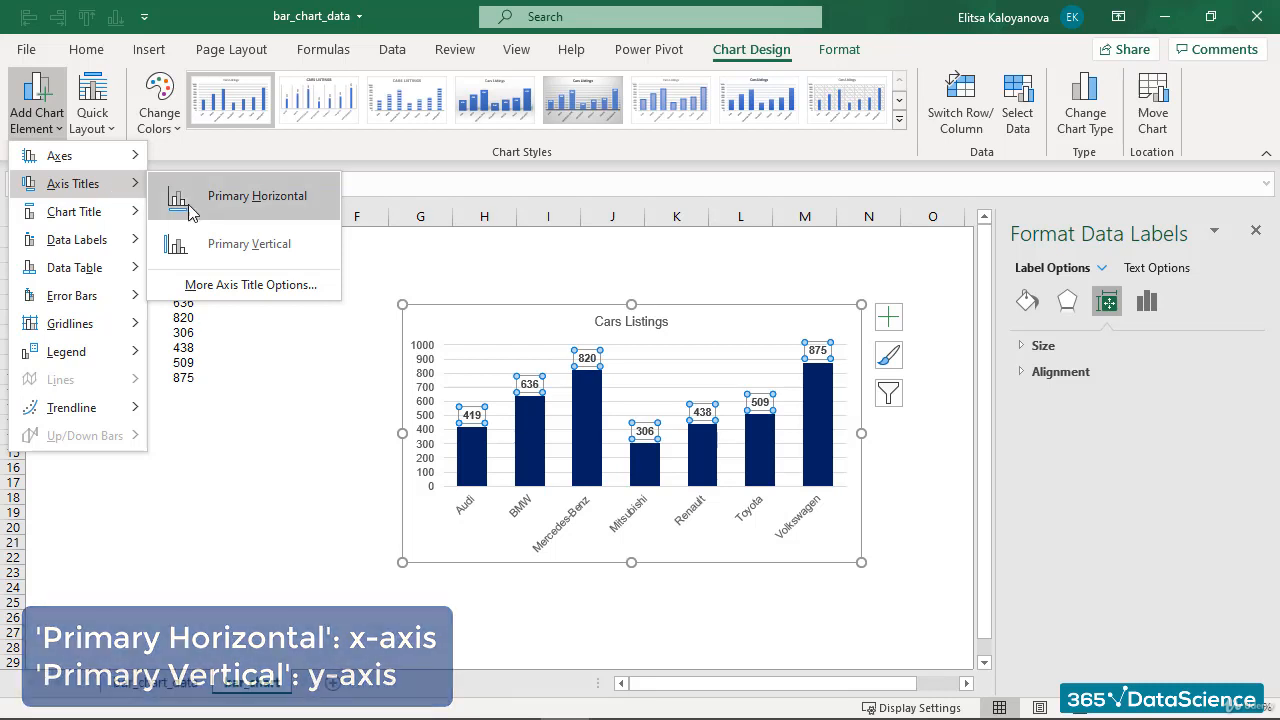
left_click(236, 246)
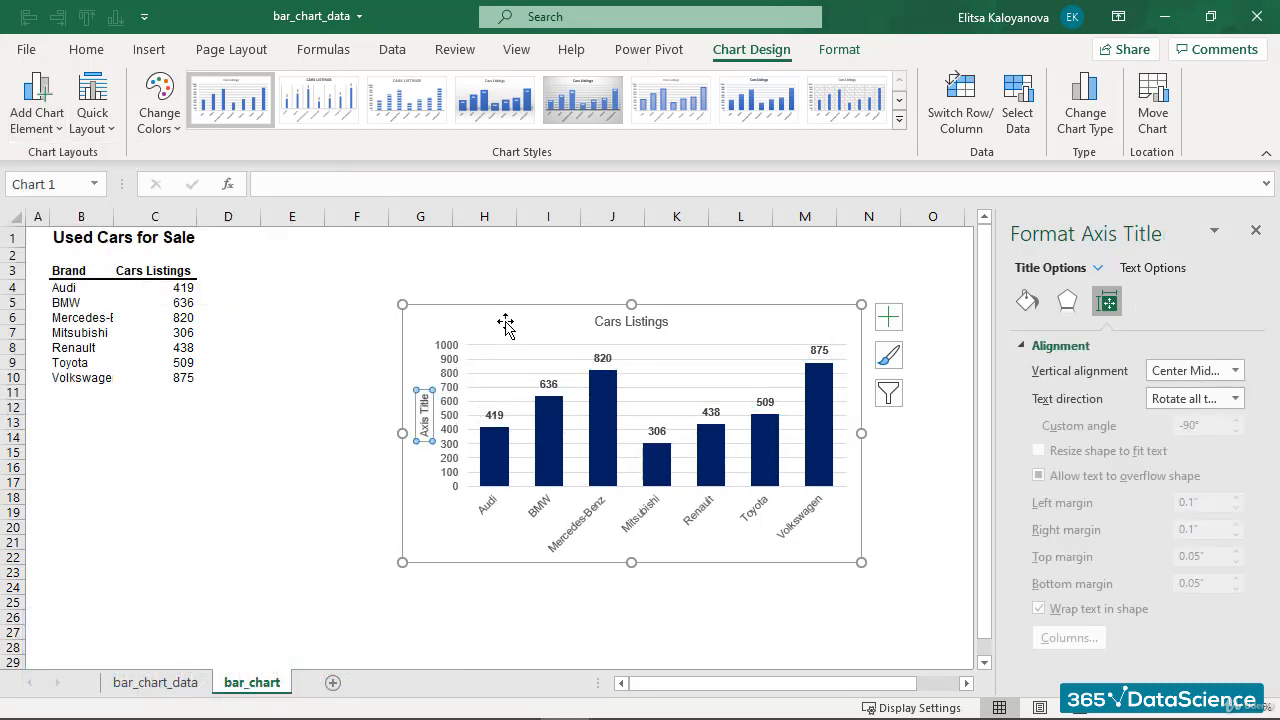
- Rename the vertical axis title to Number of Listings
triple_click(427, 417)
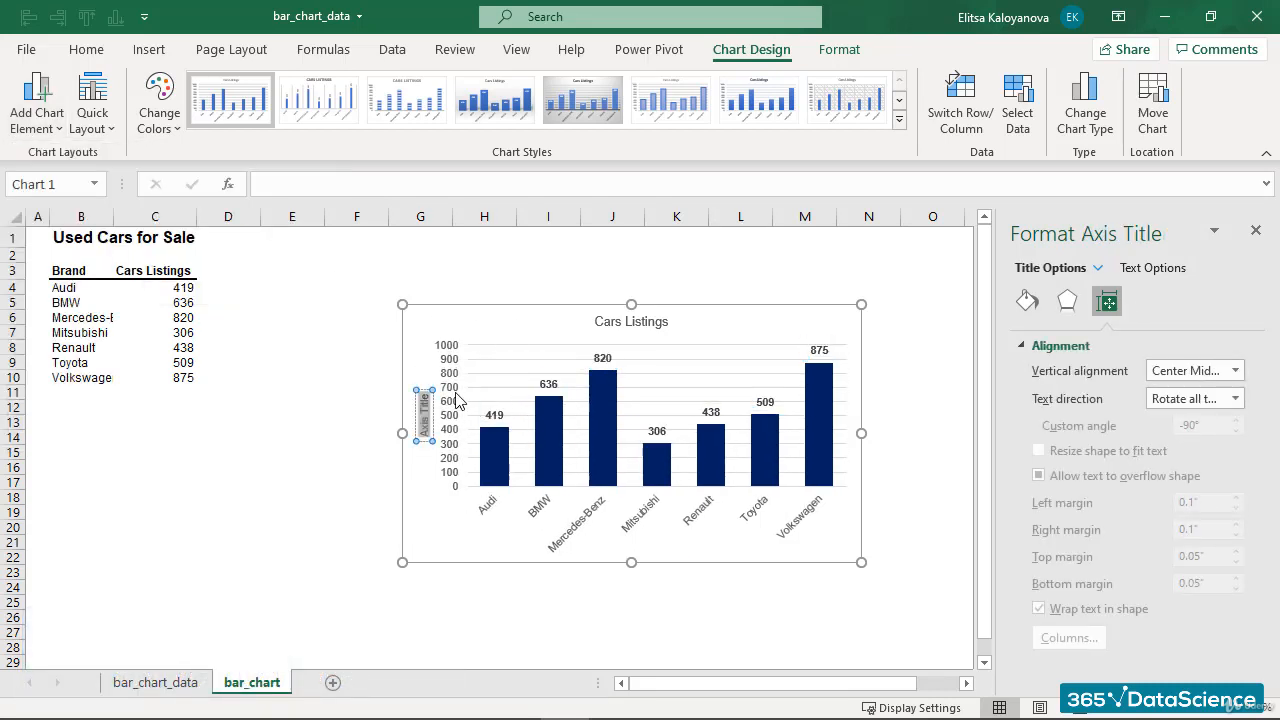
type("Number of")
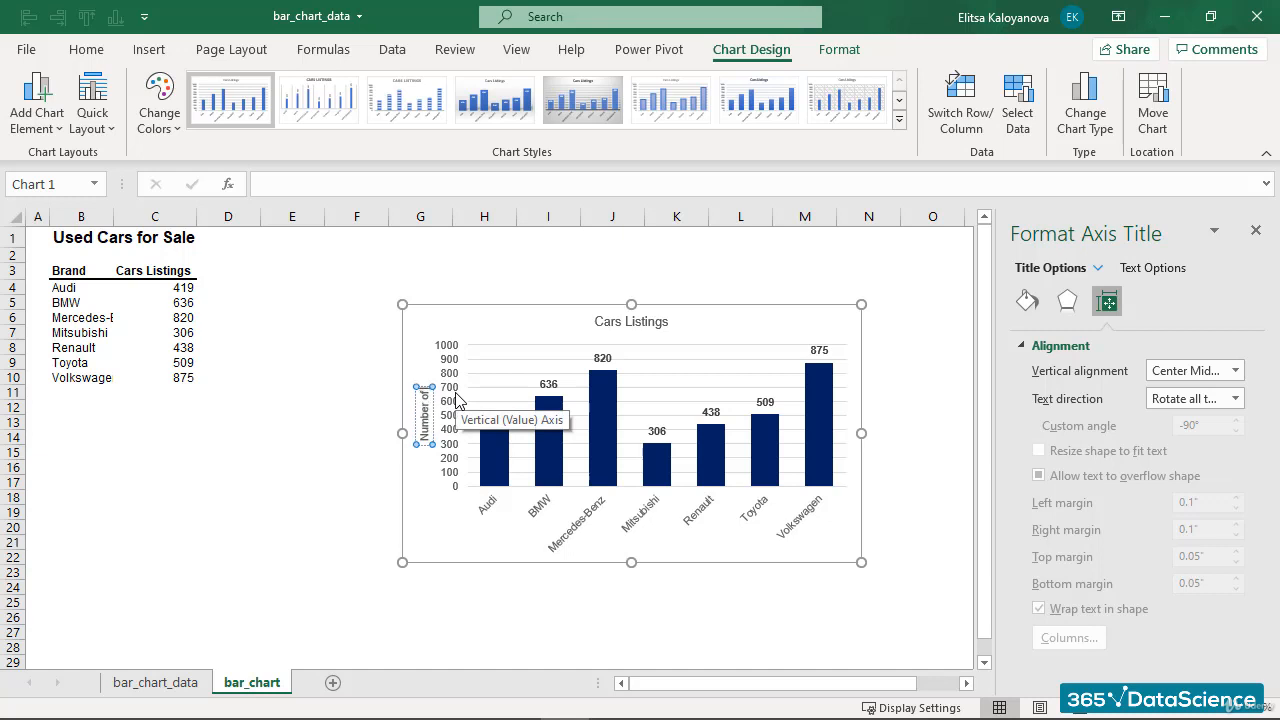
type(" Listings")
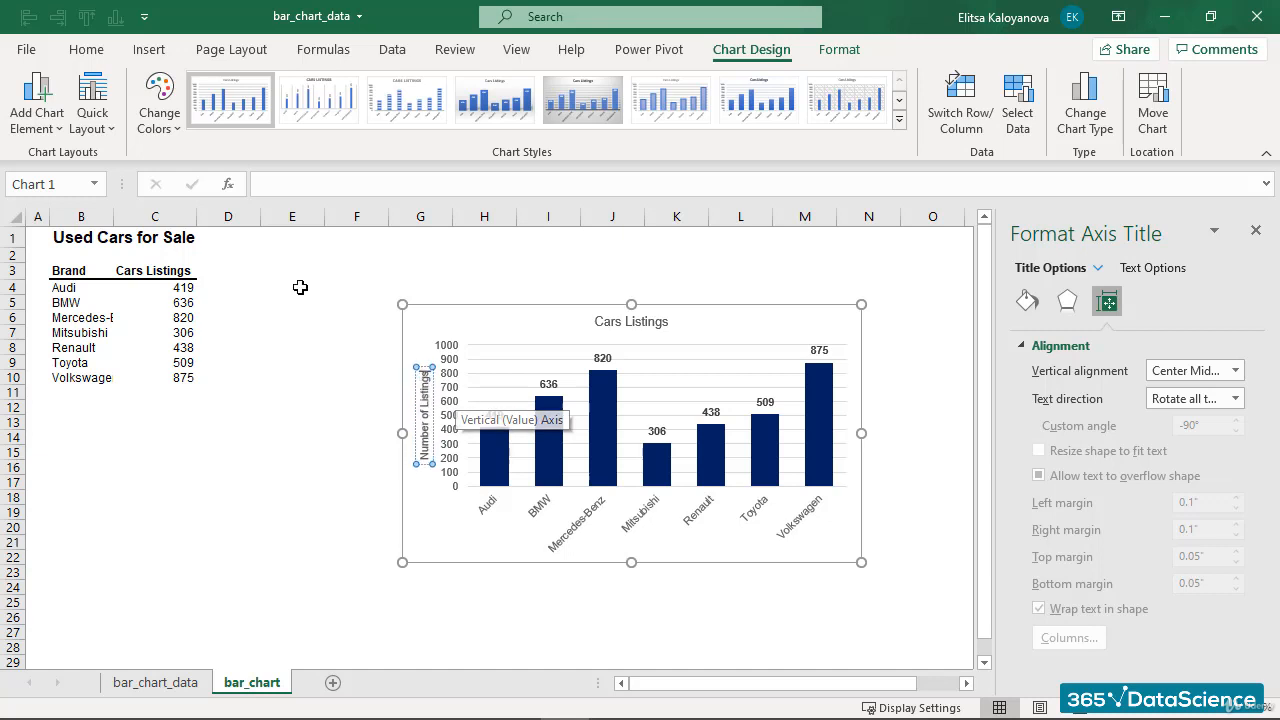
- Format the vertical axis title text as bold and black
key("ctrl+a")
left_click(86, 49)
left_click(114, 120)
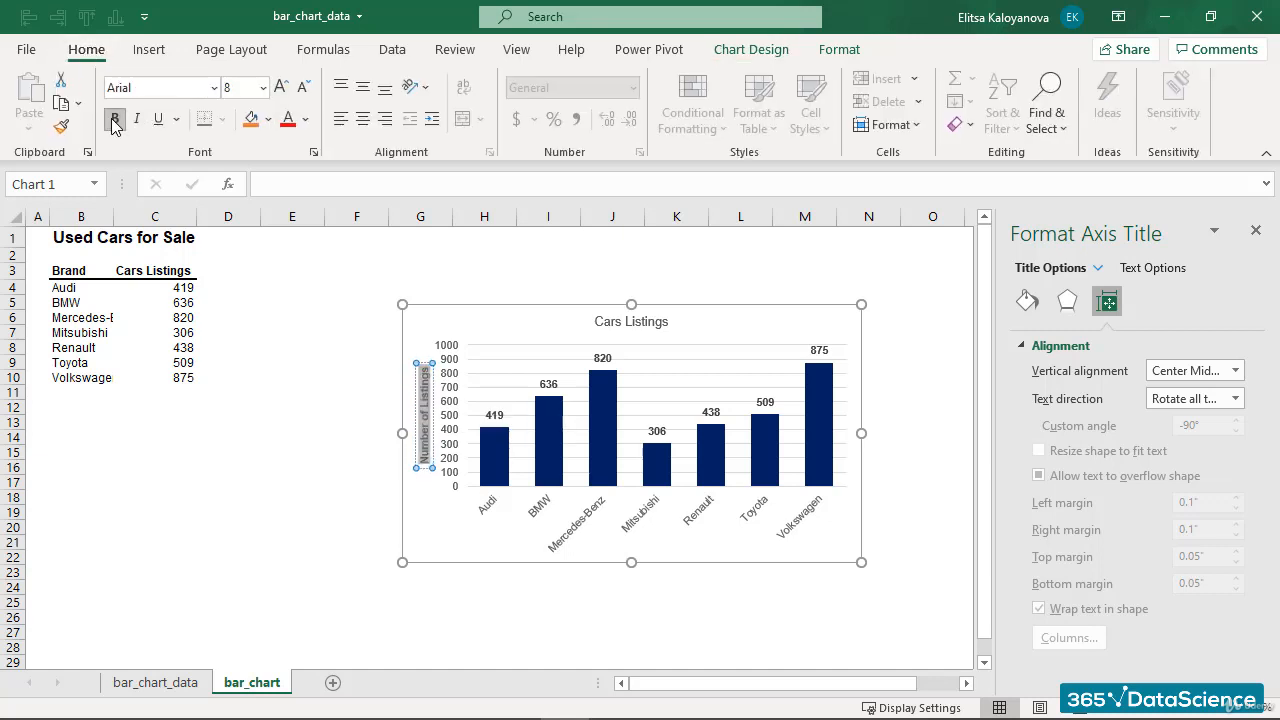
left_click(306, 120)
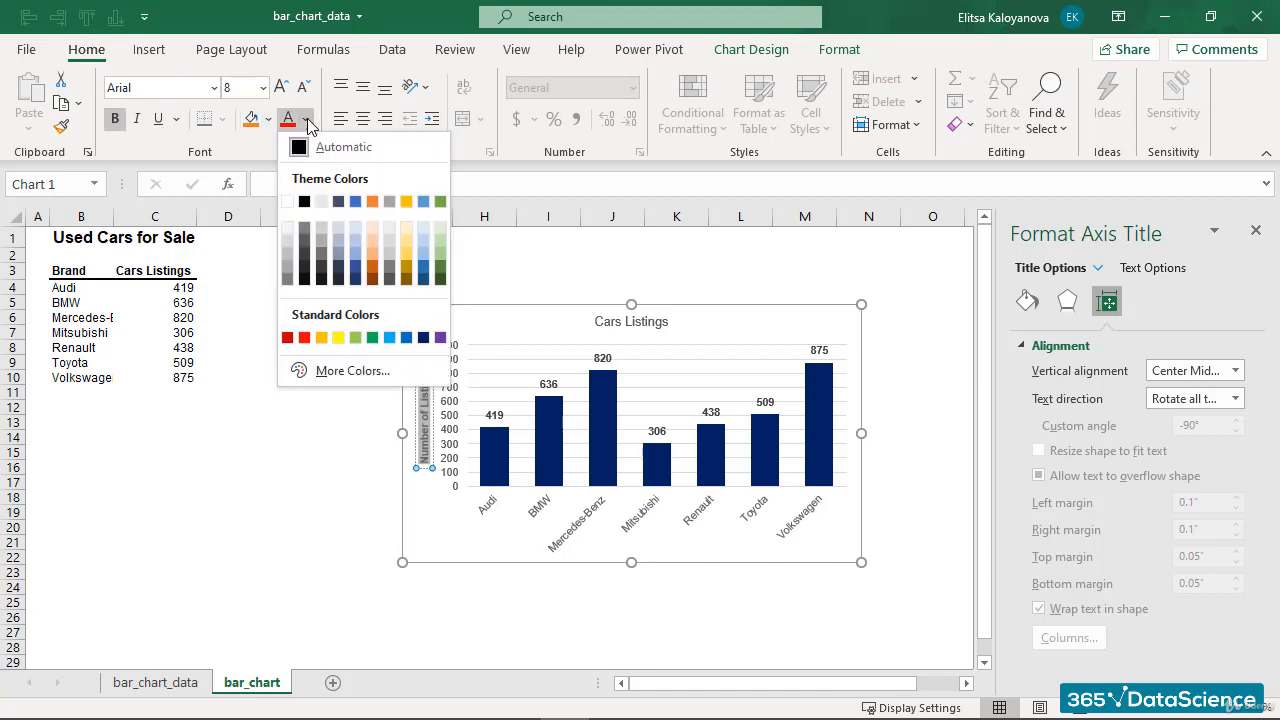
left_click(303, 200)
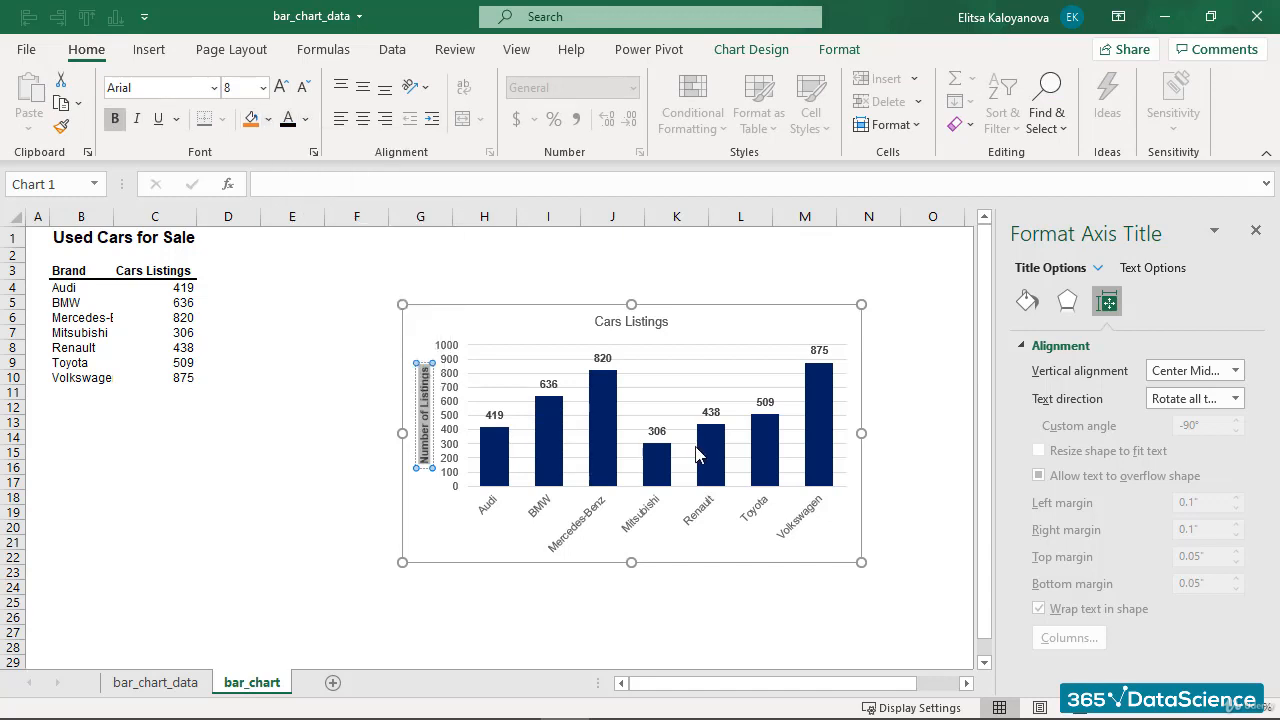
left_click(893, 360)
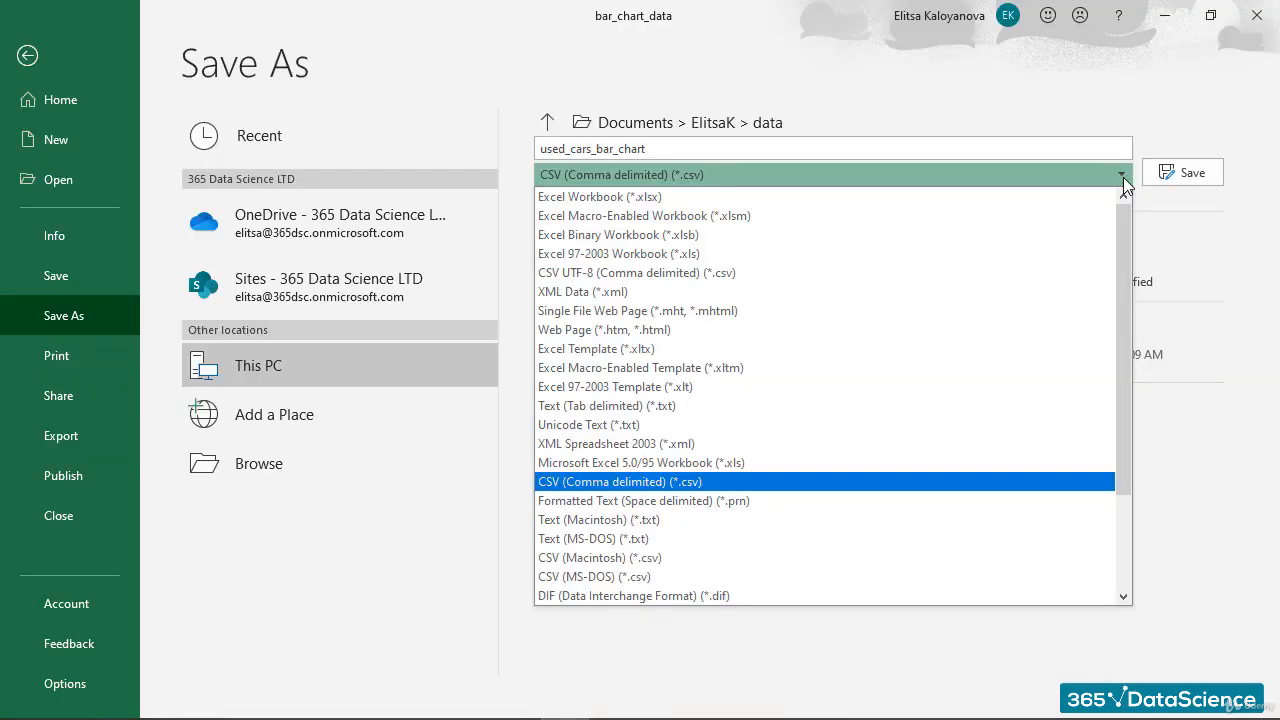
- Save the workbook as used_cars_bar_chart in Excel Workbook (*.xlsx) format
left_click(668, 204)
left_click(1190, 172)
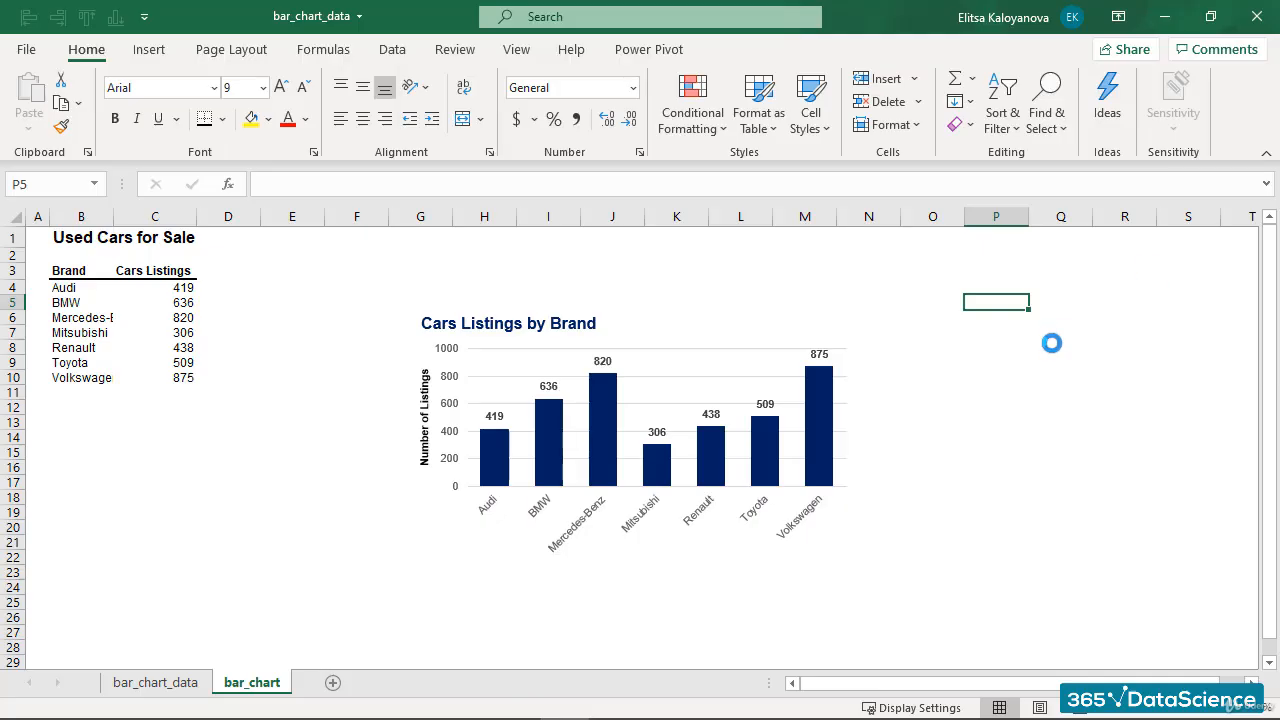